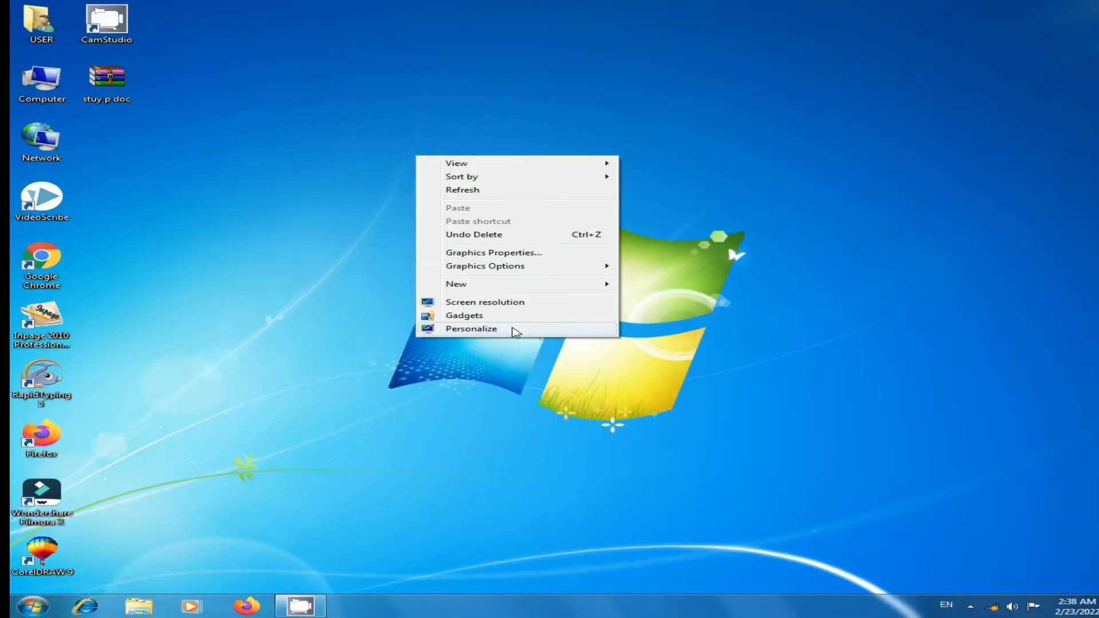
Step: Show the Computer, User's Files, Network and Control Panel icons on the desktop through the personalization settings
left_click(471, 328)
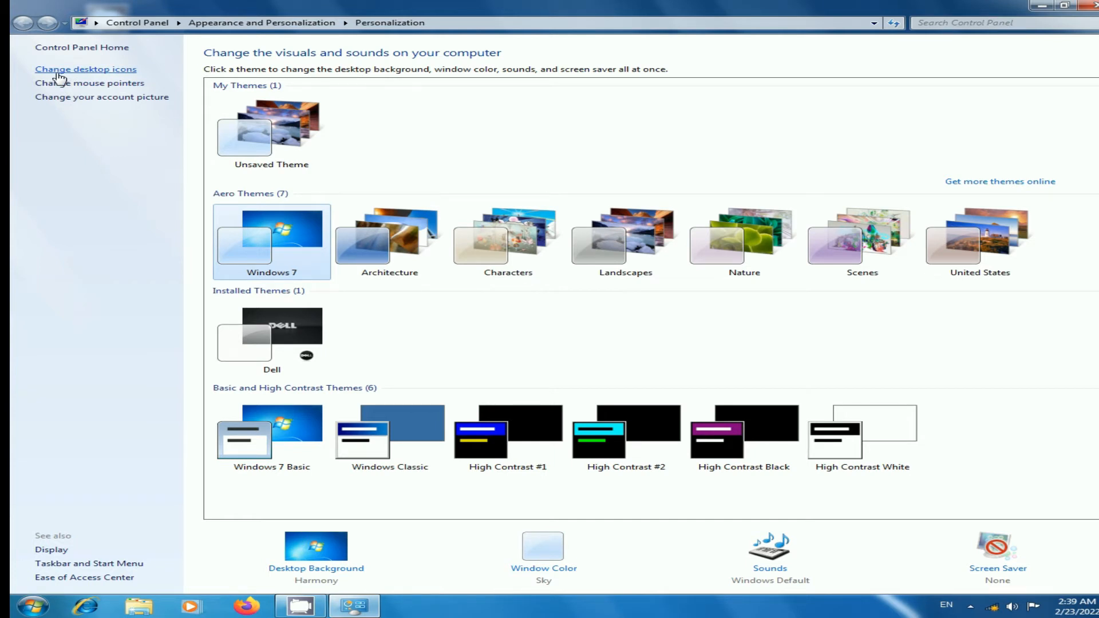
left_click(108, 70)
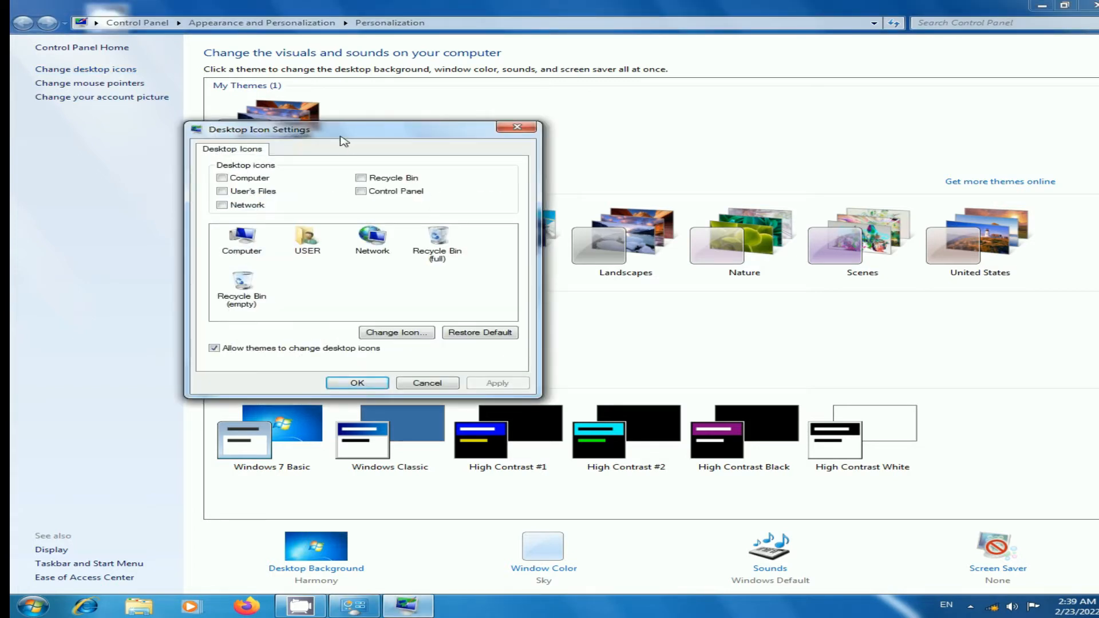
left_click_drag(343, 139, 472, 115)
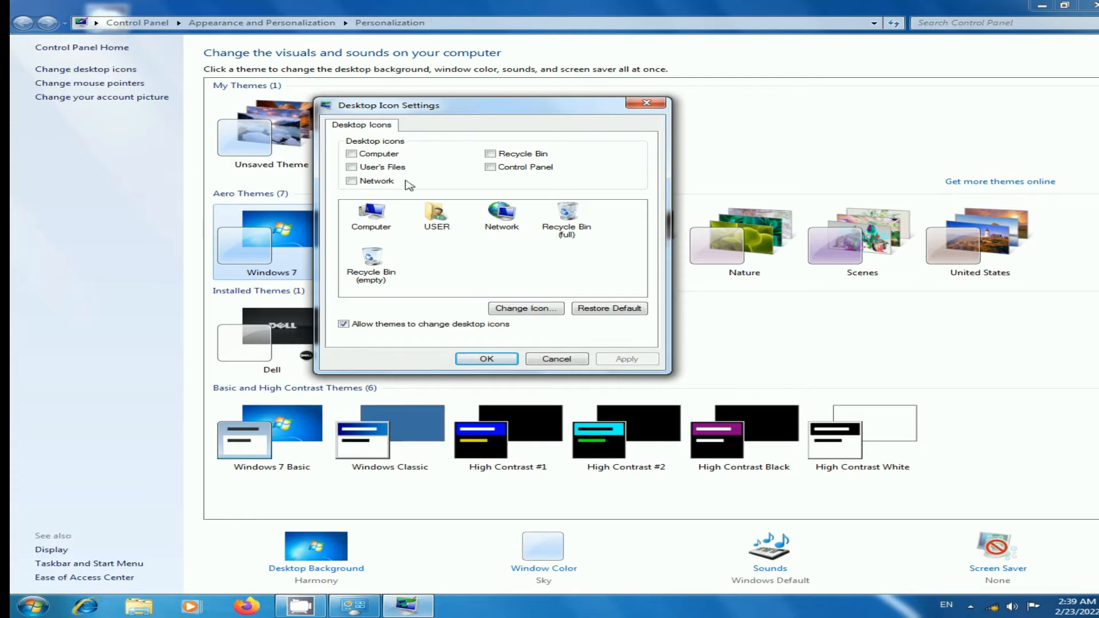
left_click(351, 154)
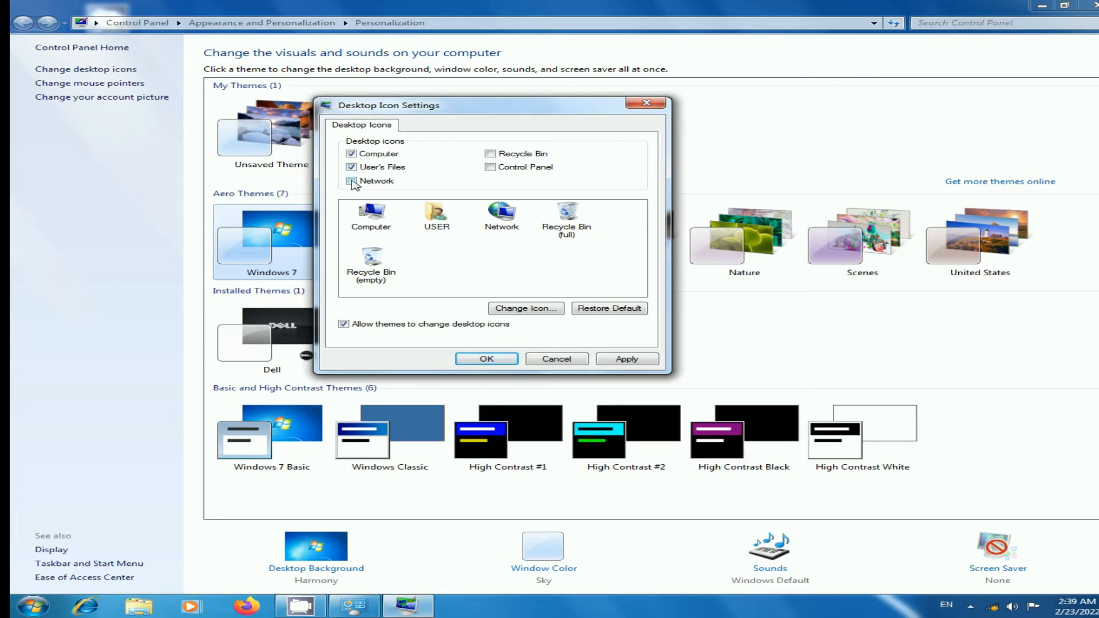
left_click(351, 181)
left_click(626, 360)
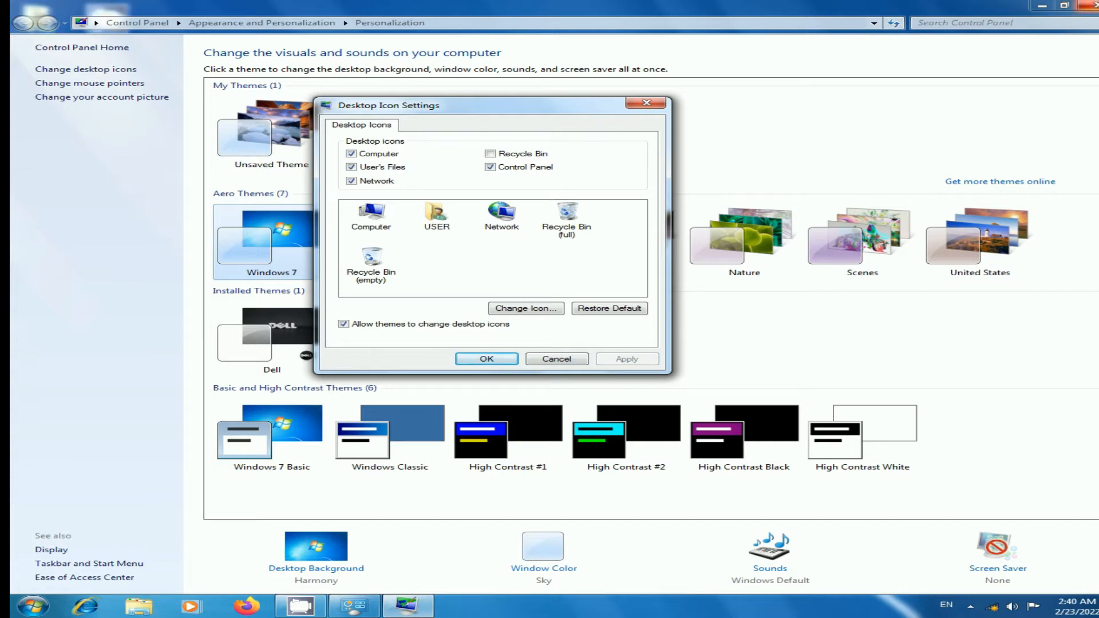
left_click(1043, 6)
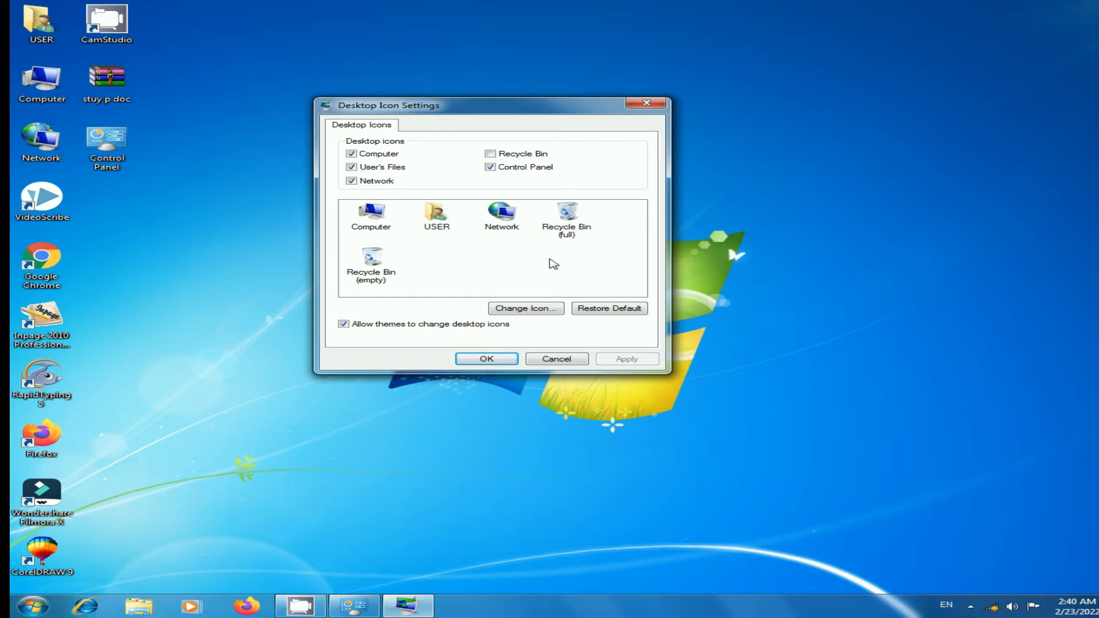
left_click(487, 358)
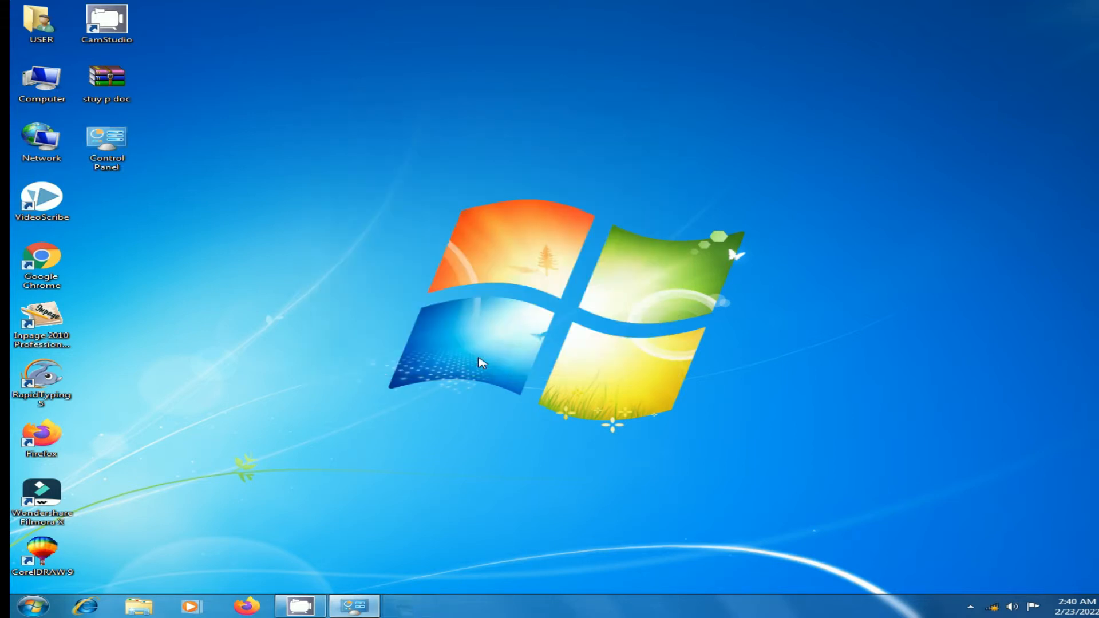
Step: Examine the mouse pointer scheme in the personalization settings, previewing the Handwriting, Link Select and Normal Select pointers
right_click(440, 204)
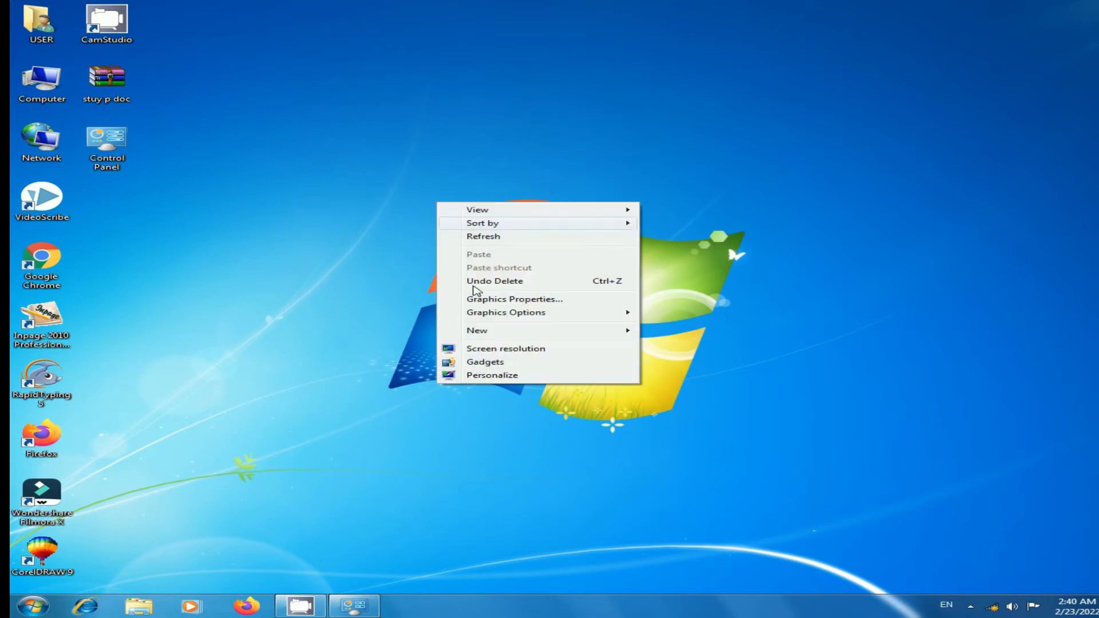
left_click(514, 377)
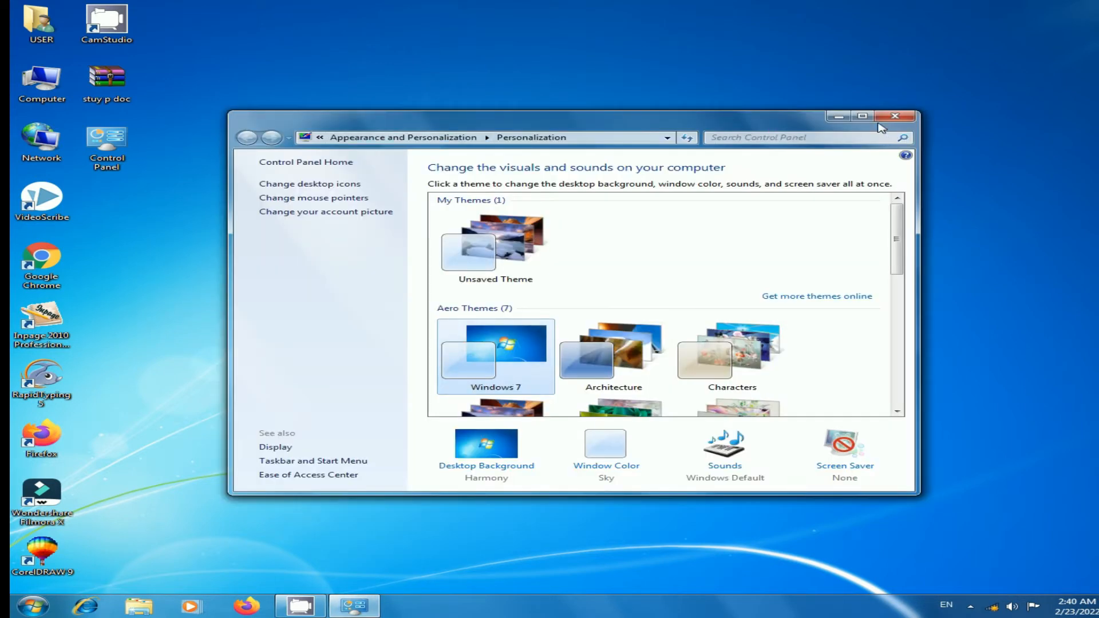
left_click(862, 117)
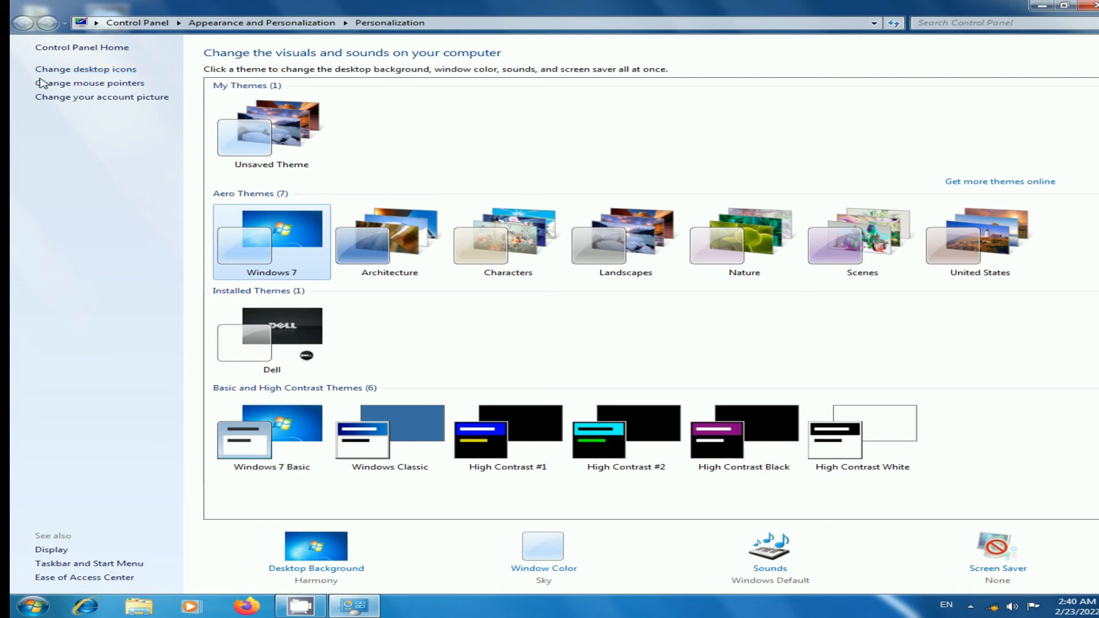
left_click(131, 86)
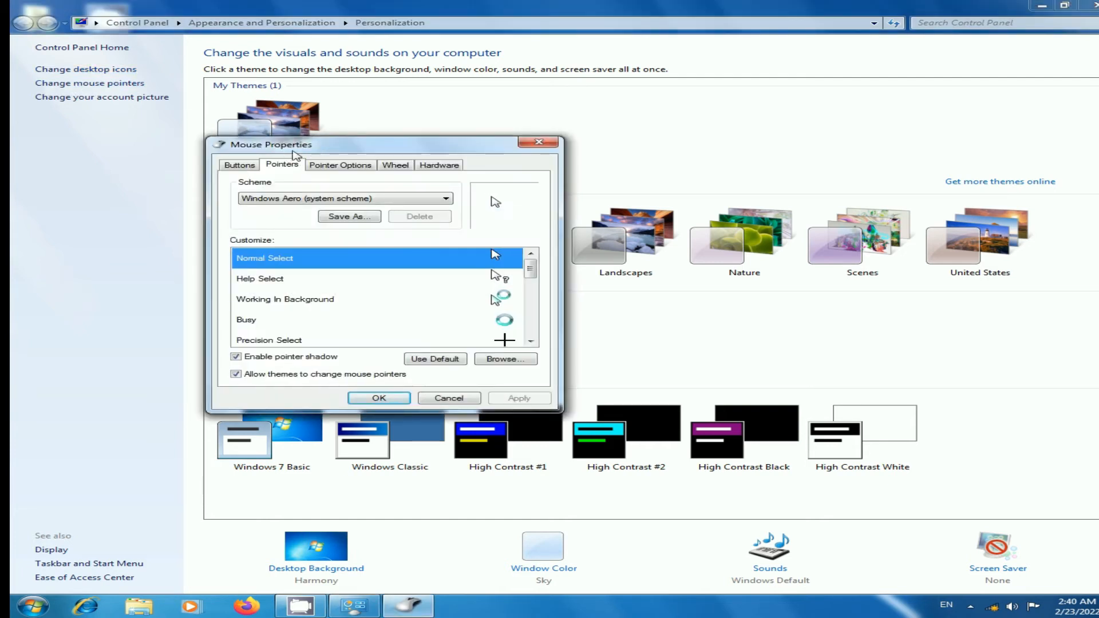
left_click_drag(339, 151, 572, 116)
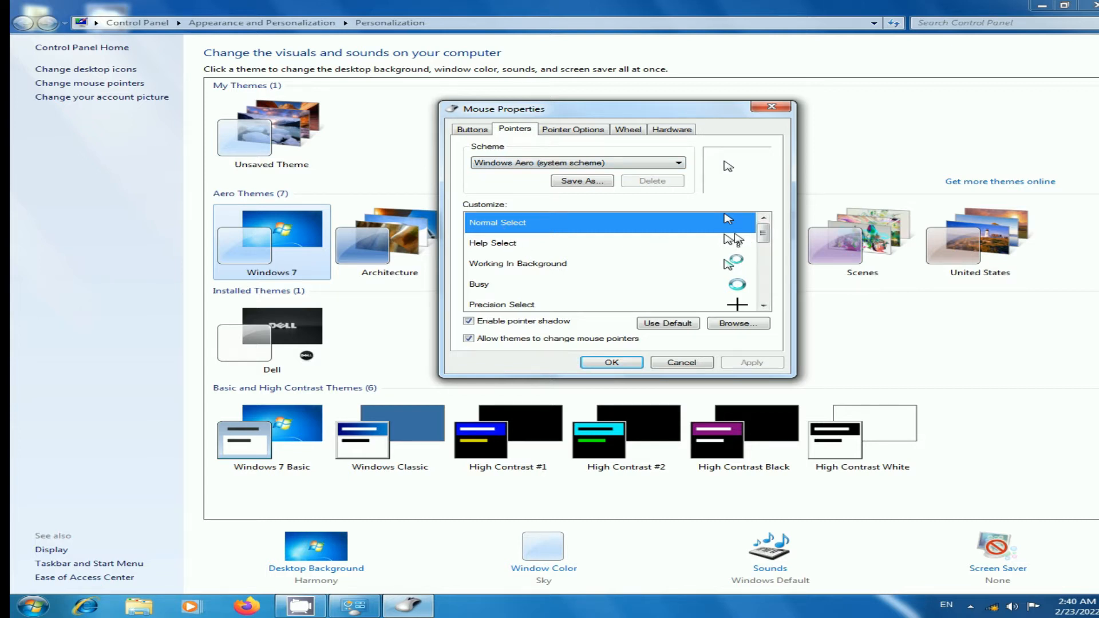
mouse_move(767, 240)
left_mouse_down()
mouse_move(768, 269)
mouse_move(765, 254)
left_mouse_up()
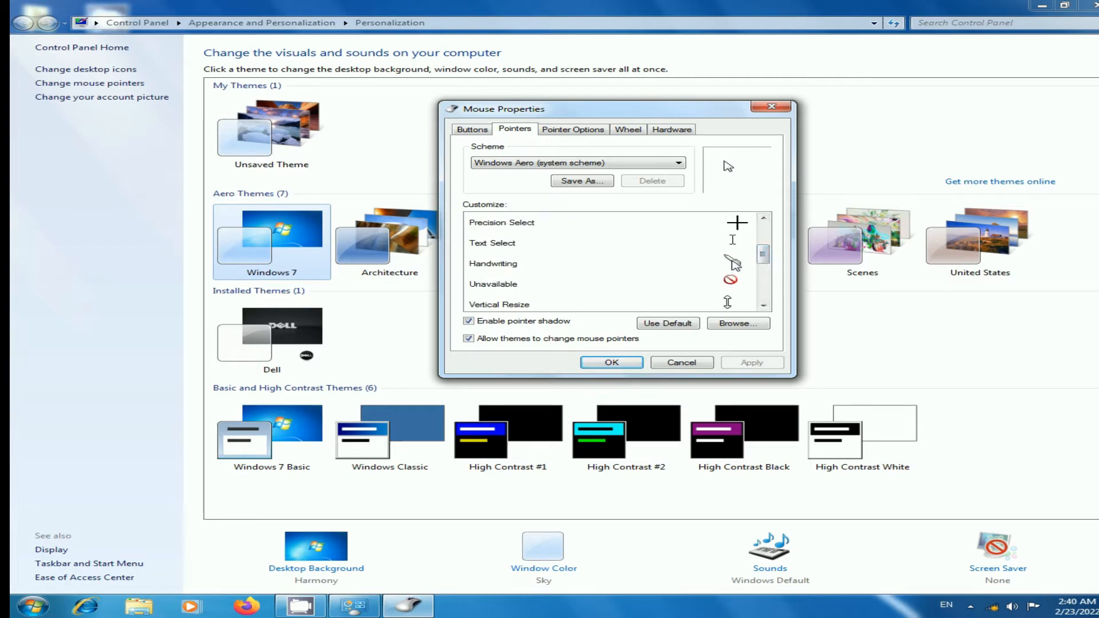
left_click(735, 264)
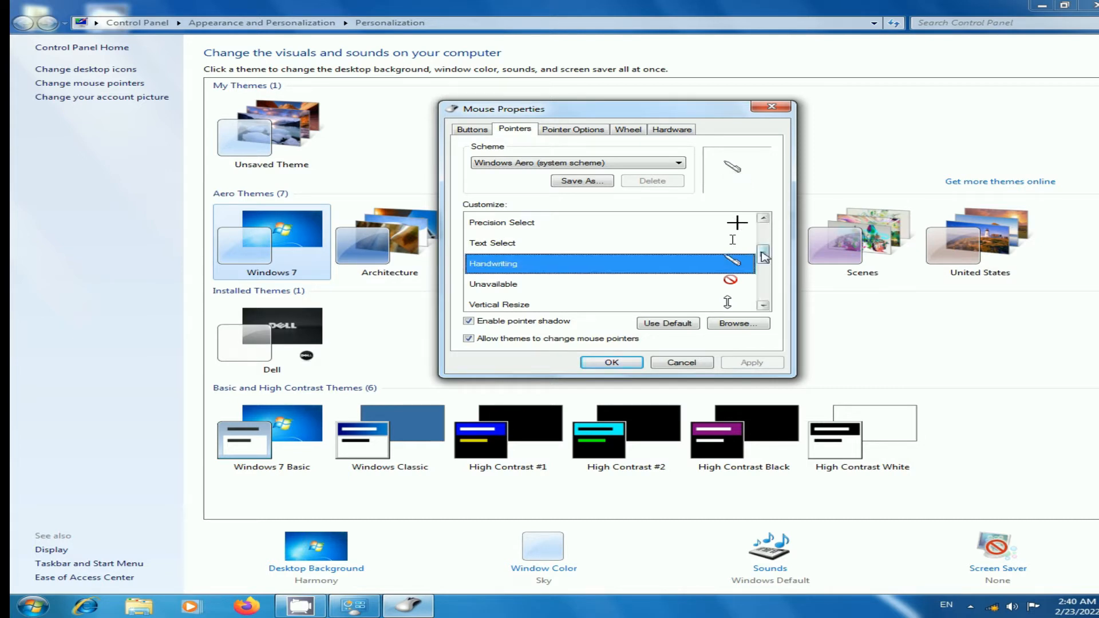
left_click_drag(763, 256, 765, 293)
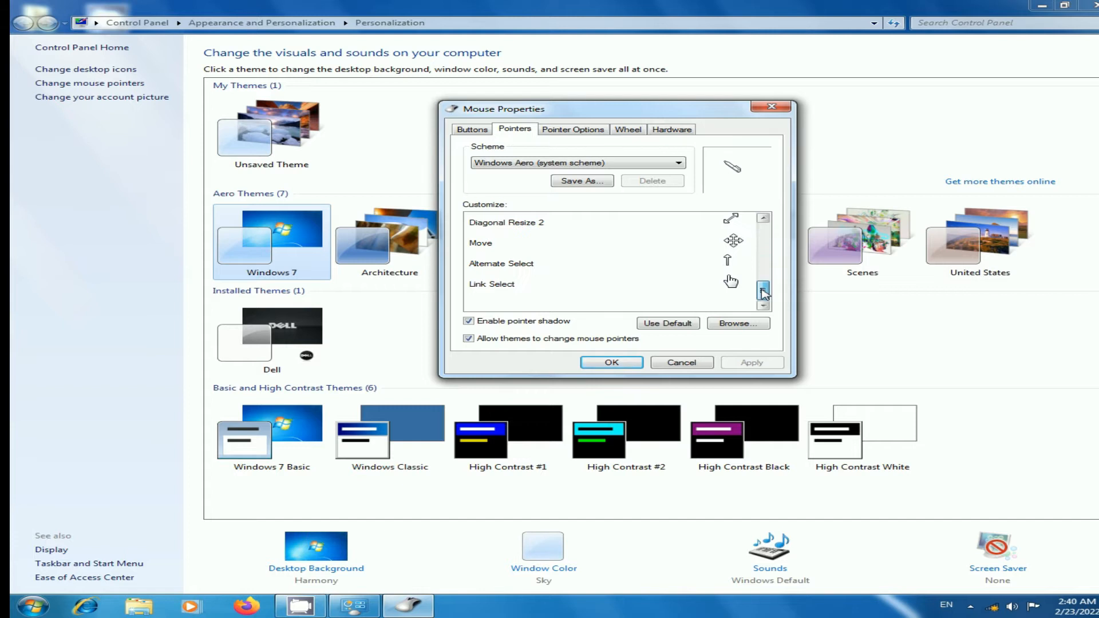
left_click(736, 284)
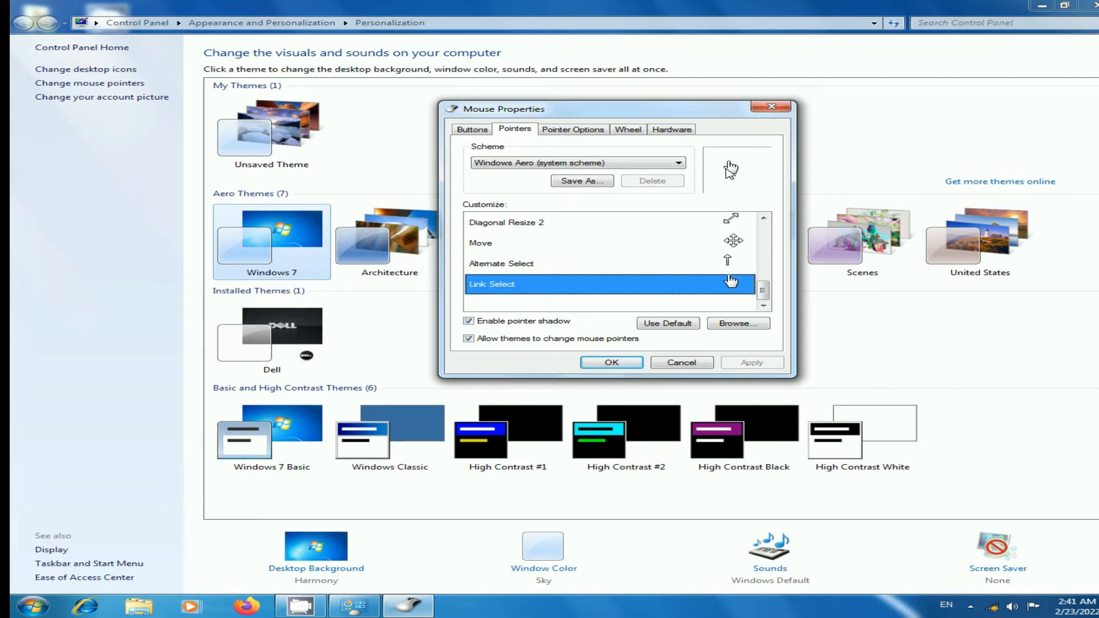
left_click_drag(765, 293, 764, 235)
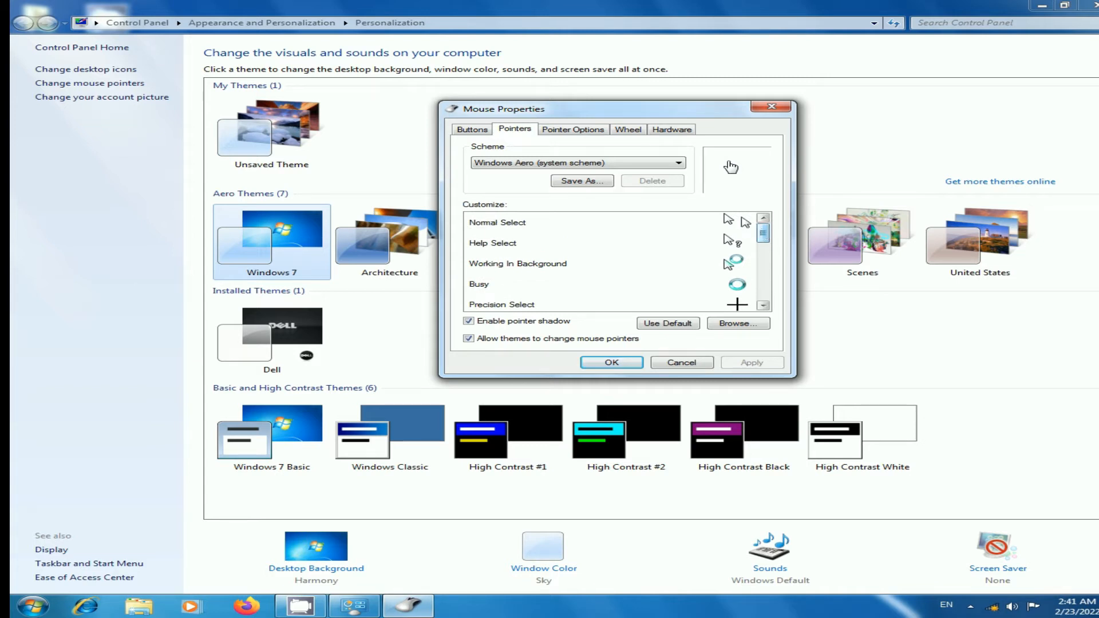
left_click(728, 217)
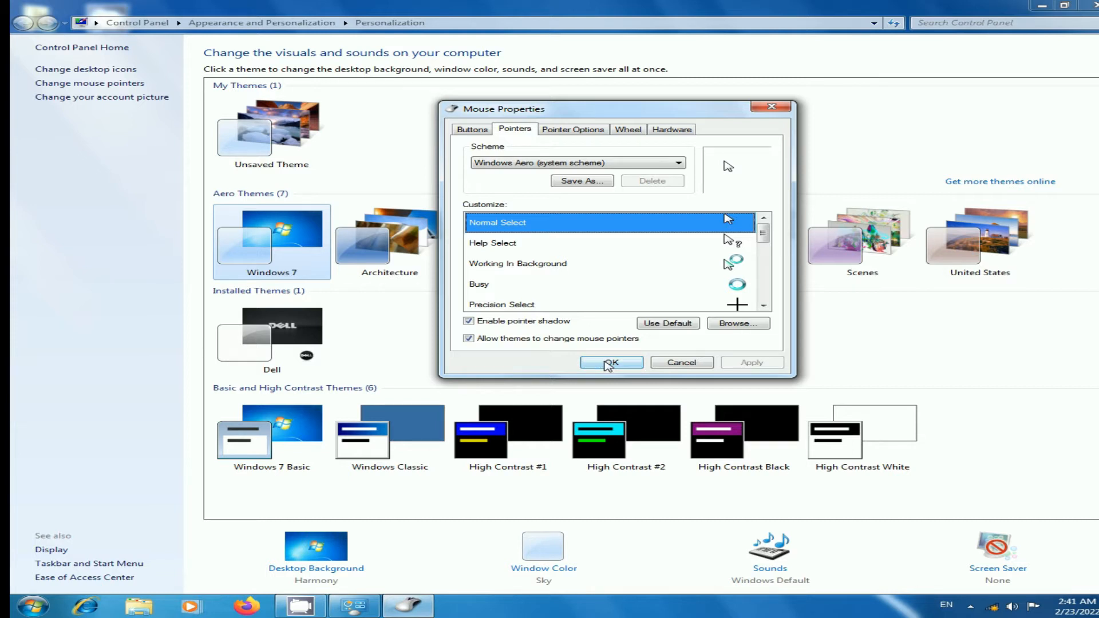
Step: Try the display of pointer trails in the mouse's pointer options and turn it off again
left_click(593, 134)
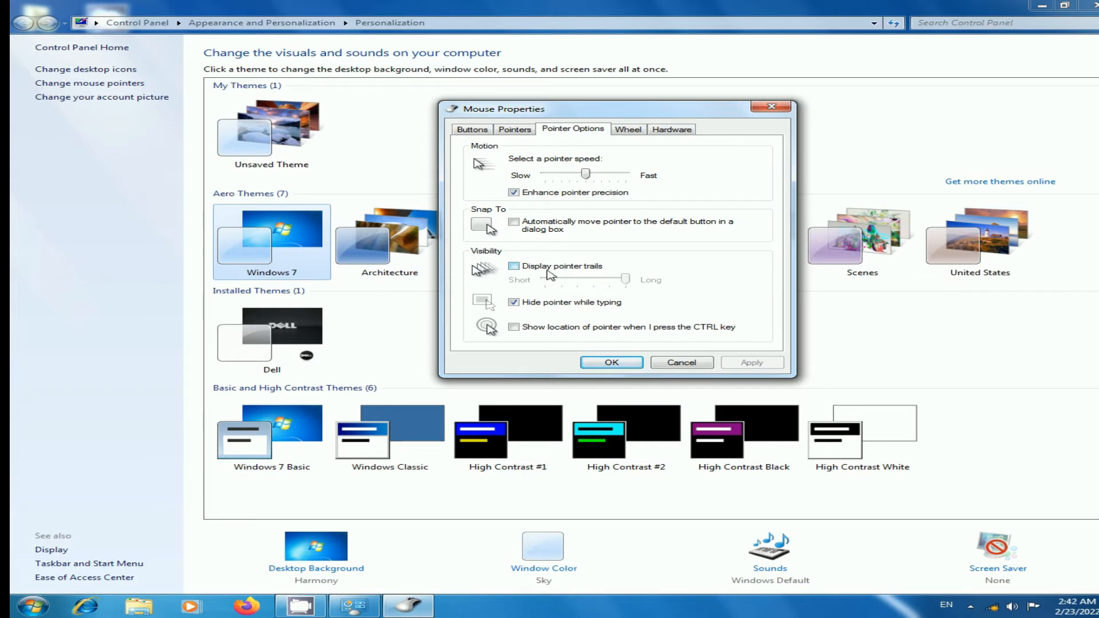
left_click(513, 267)
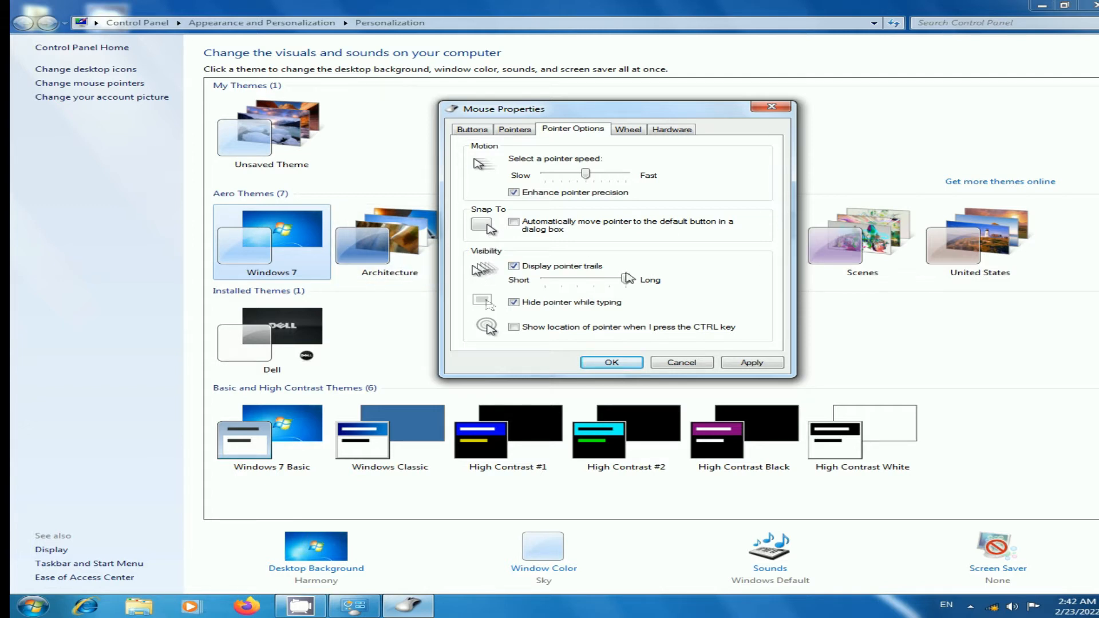
left_click(513, 266)
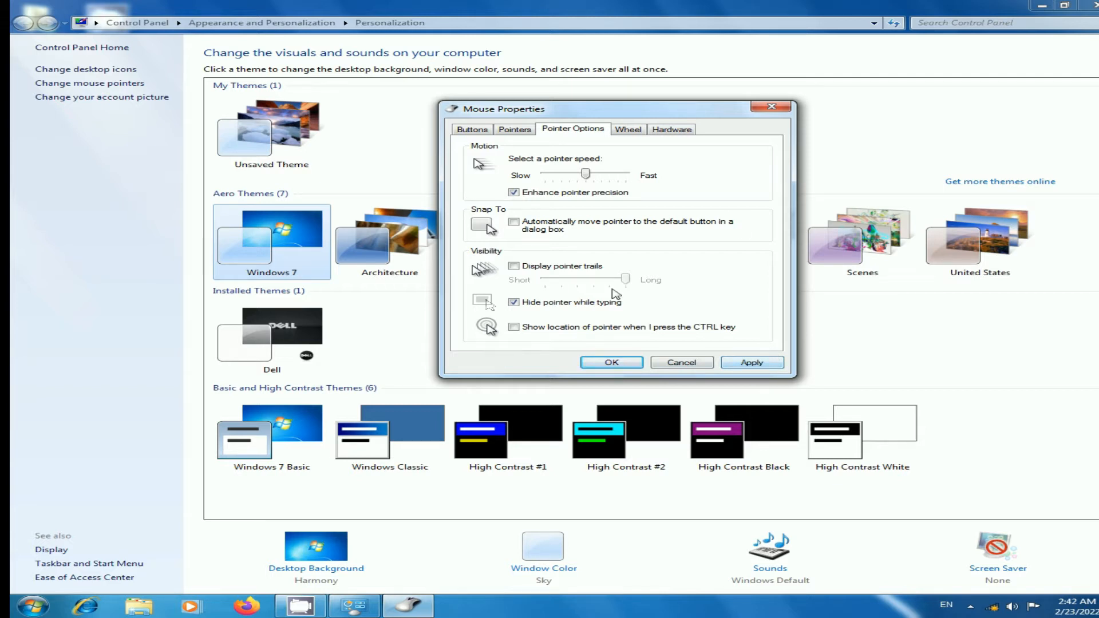
Step: Review the wheel, hardware and button settings of the mouse, and close Mouse Properties
left_click(624, 134)
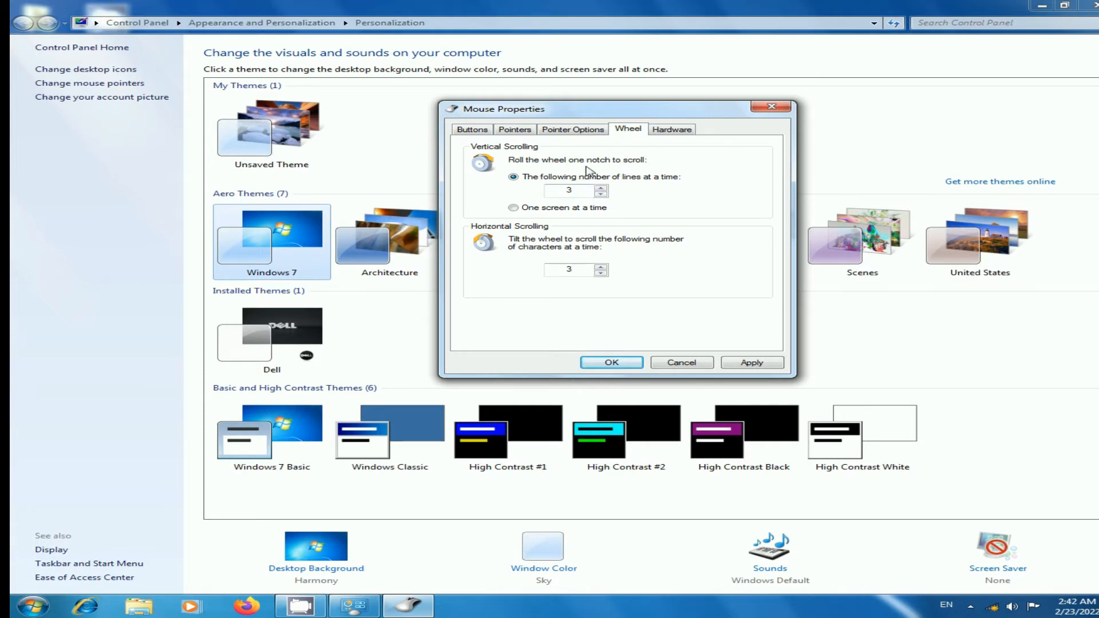
left_click(667, 132)
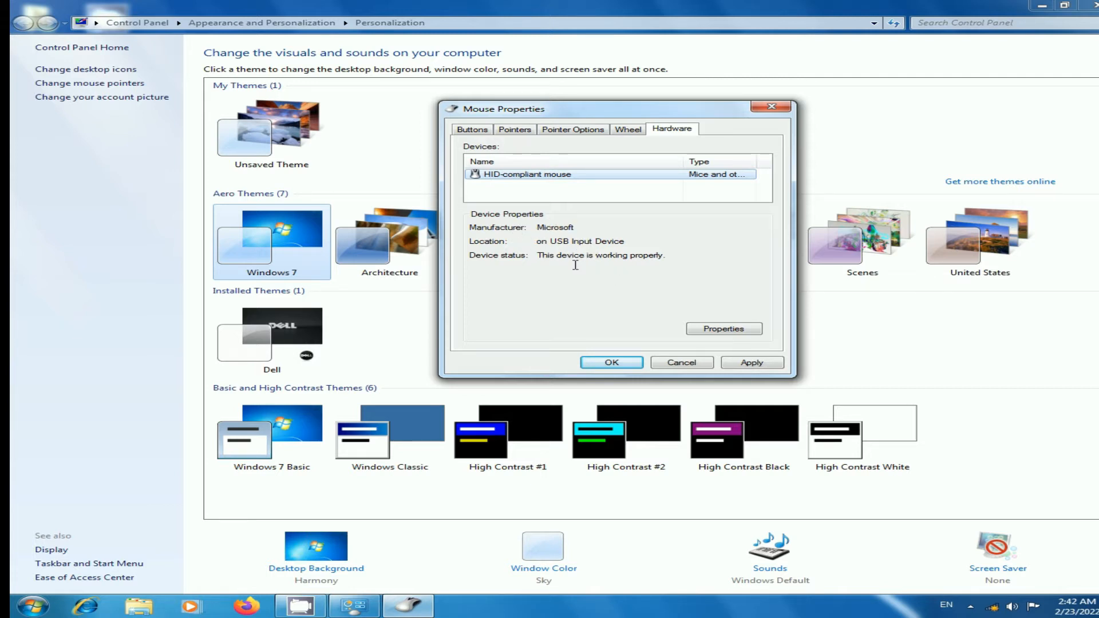
left_click(471, 131)
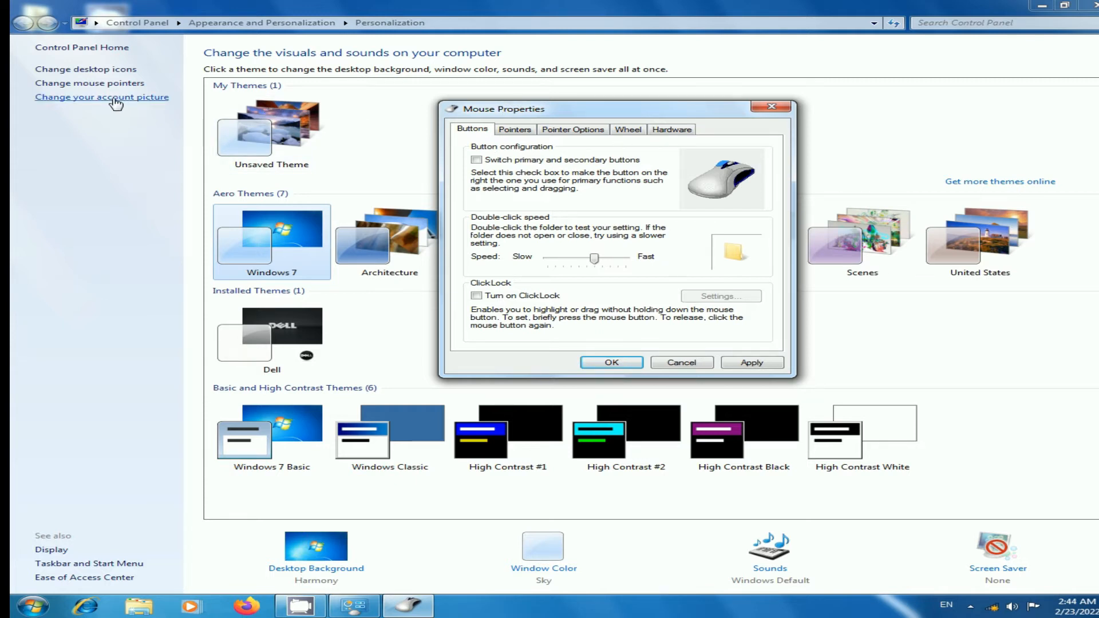
left_click(771, 108)
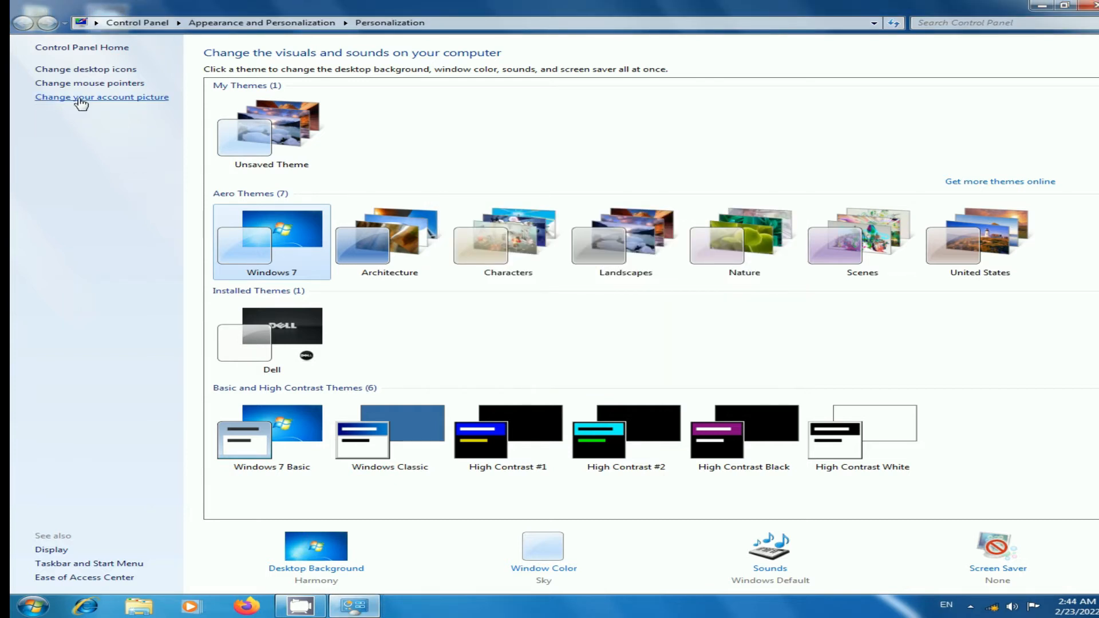
Step: Change the account picture to the sunflower and check it in the Start menu
left_click(148, 101)
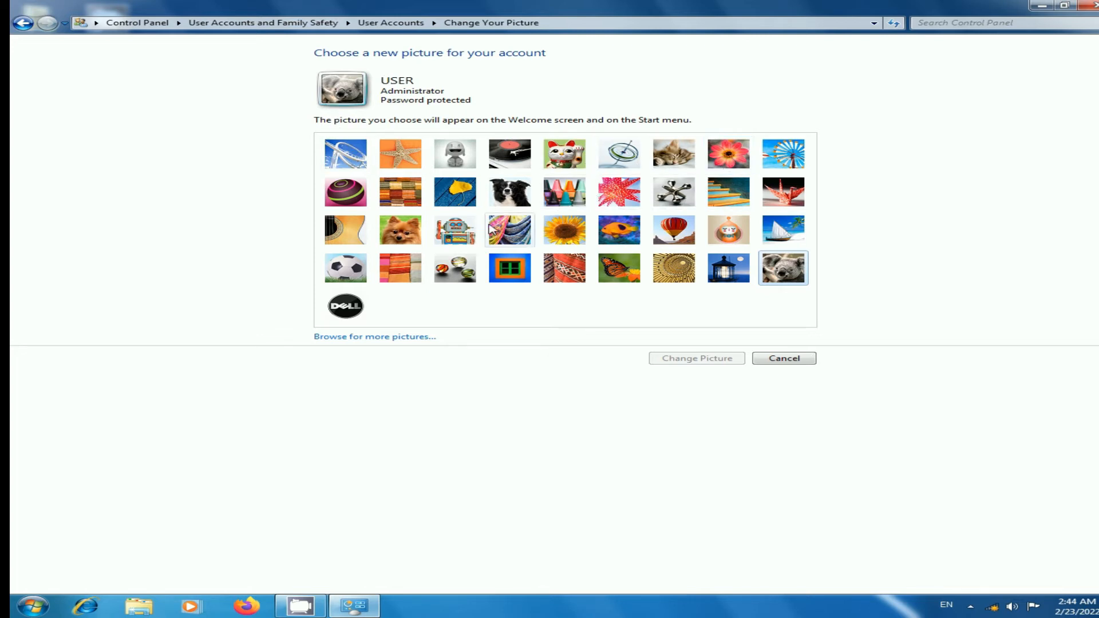
left_click(573, 233)
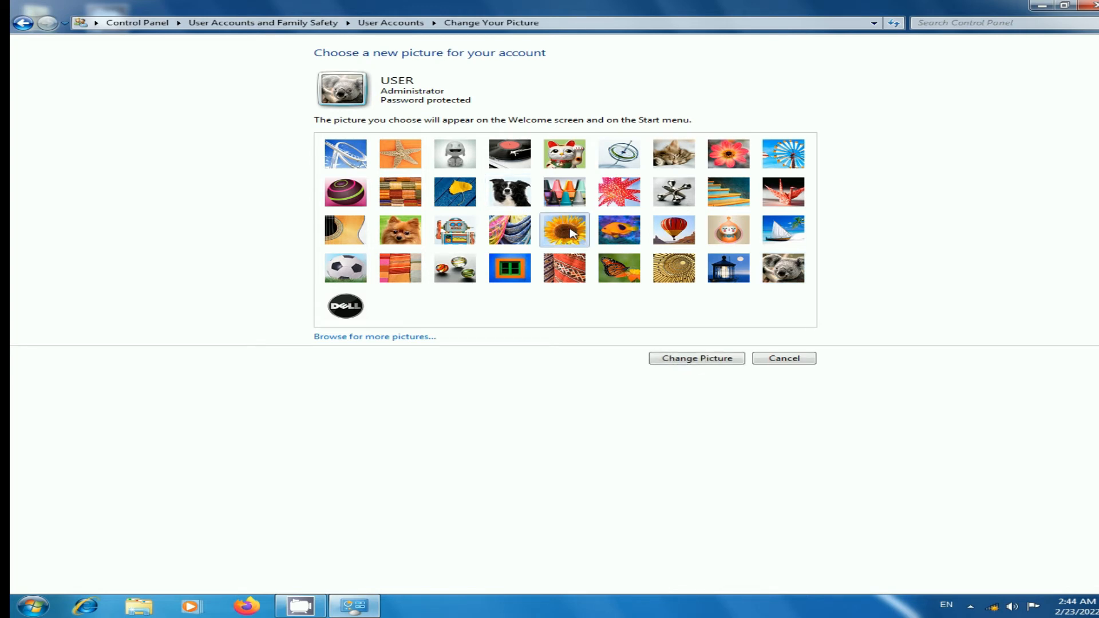
left_click(705, 358)
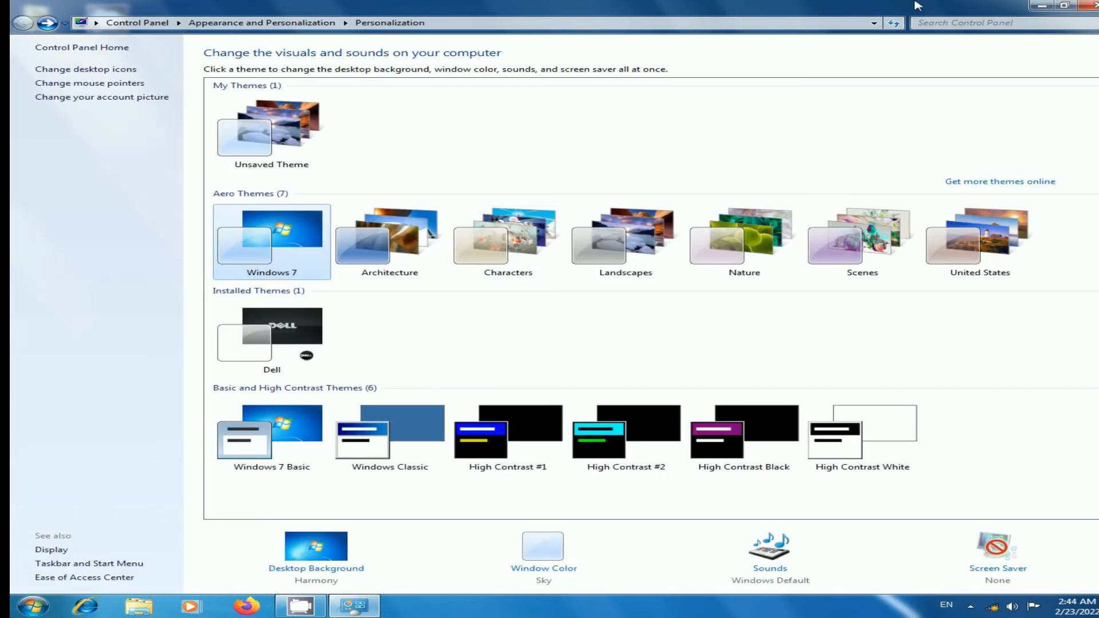
left_click(1043, 6)
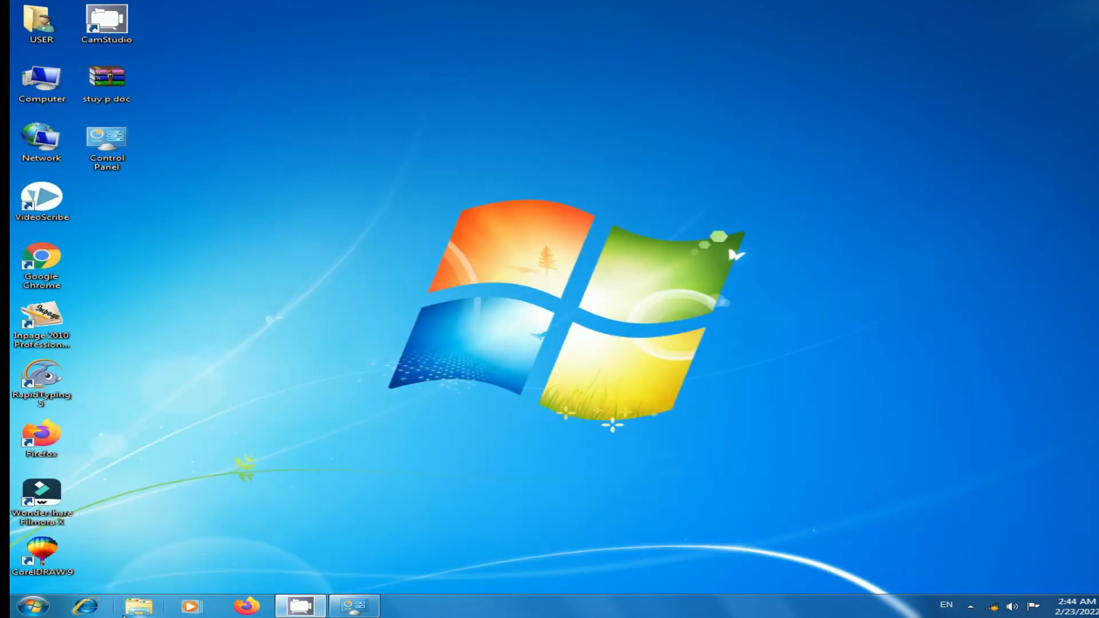
left_click(34, 606)
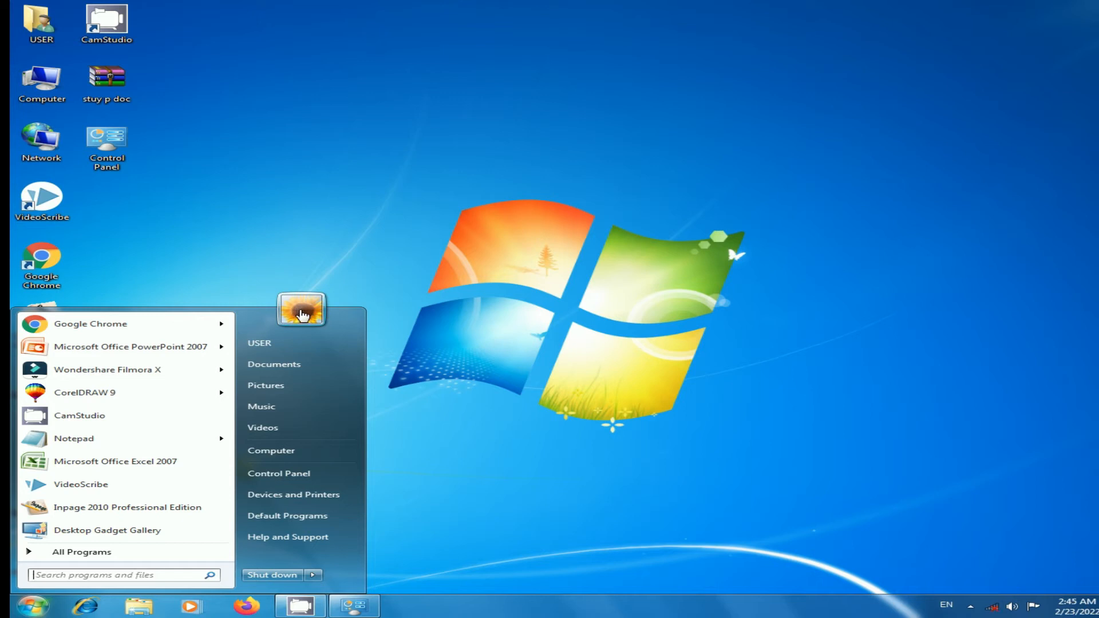
left_click(32, 608)
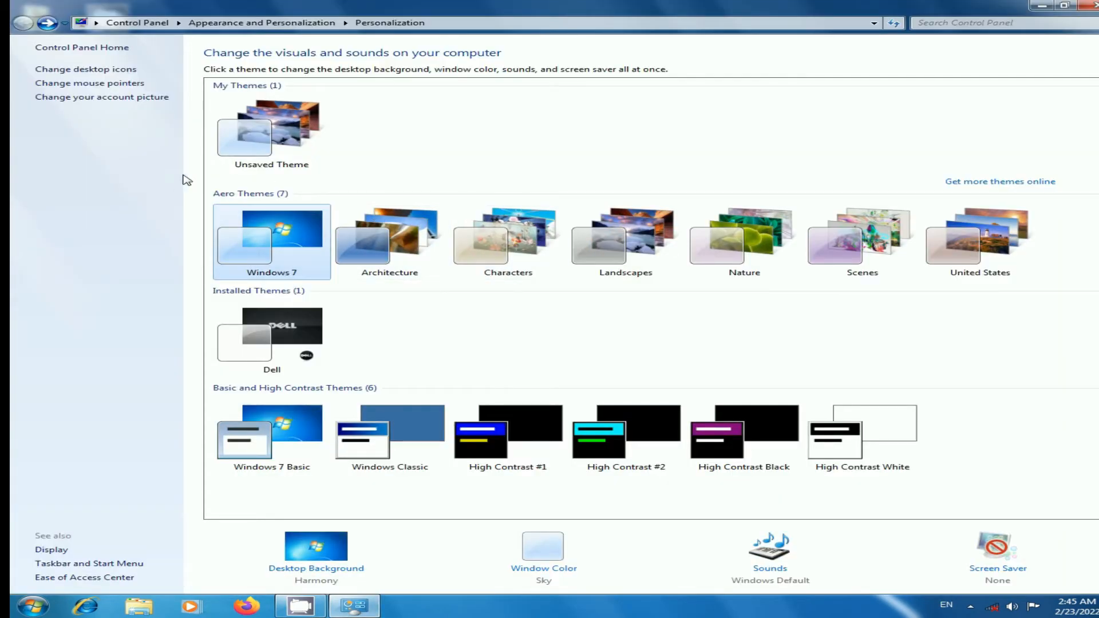
Step: Set the account picture to the Penguins image from the Sample Pictures folder and return to the picture selection page
left_click(80, 99)
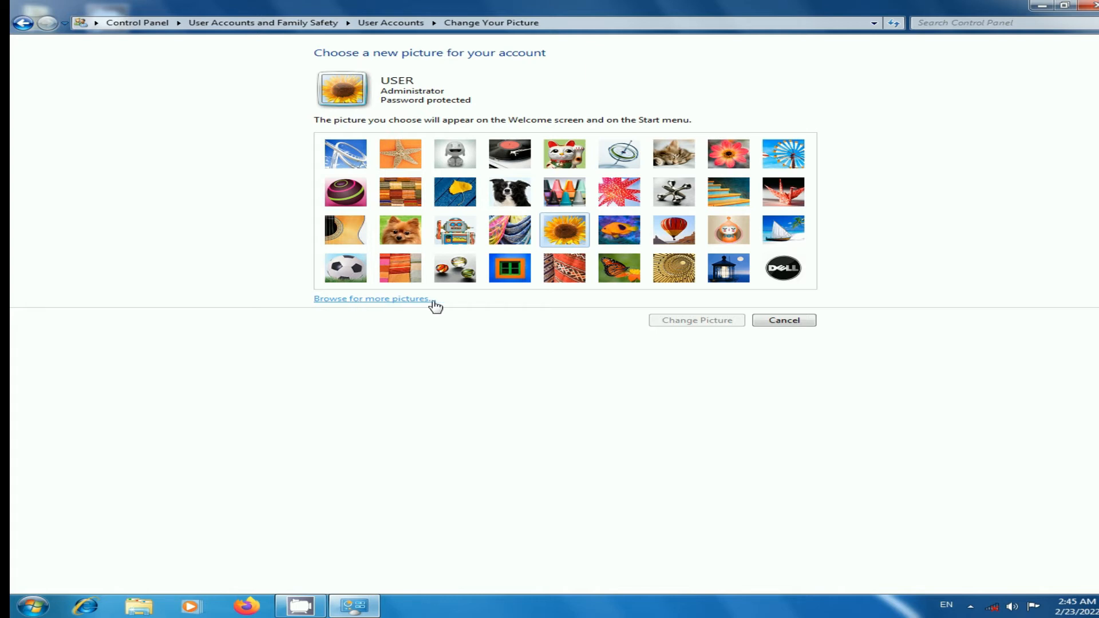
left_click(342, 300)
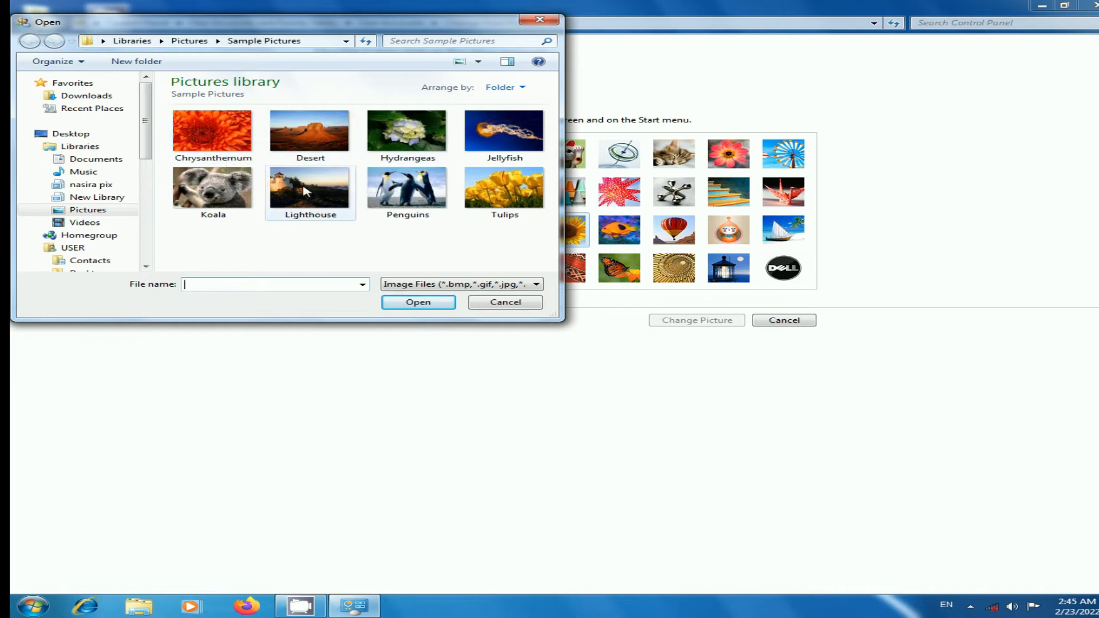
double_click(422, 194)
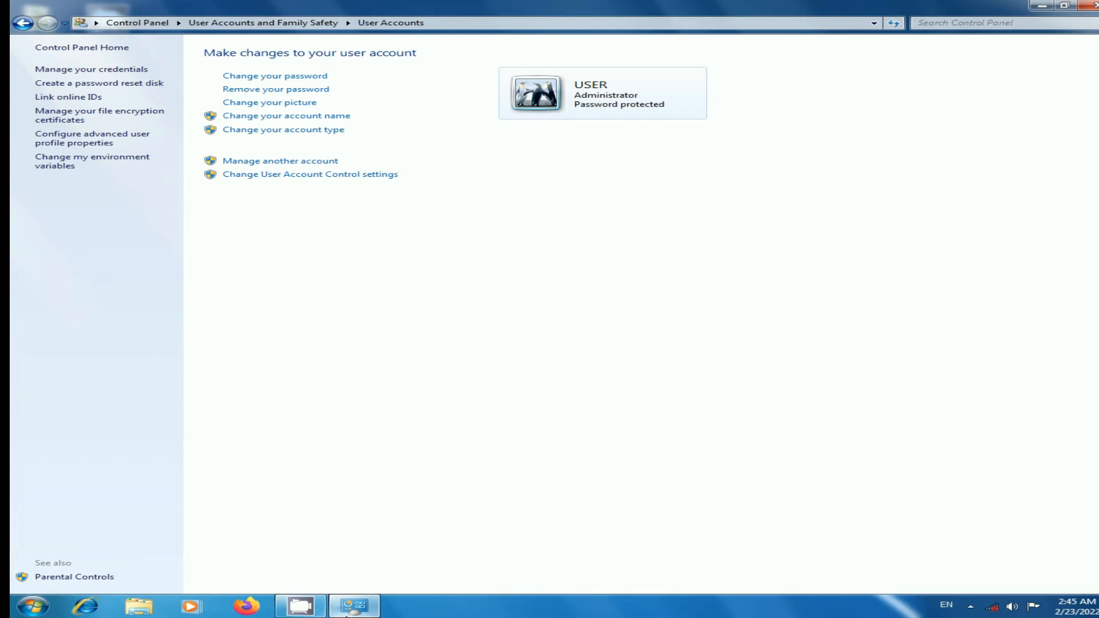
left_click(23, 23)
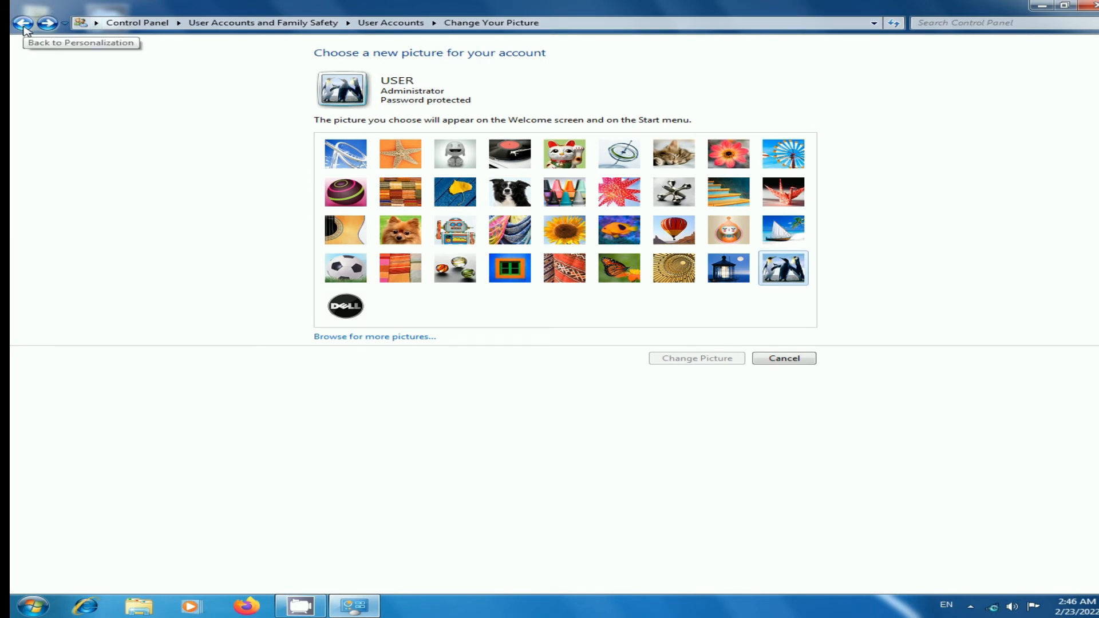
Step: Return to the Personalization page and check the current Windows 7 theme on the desktop
left_click(23, 24)
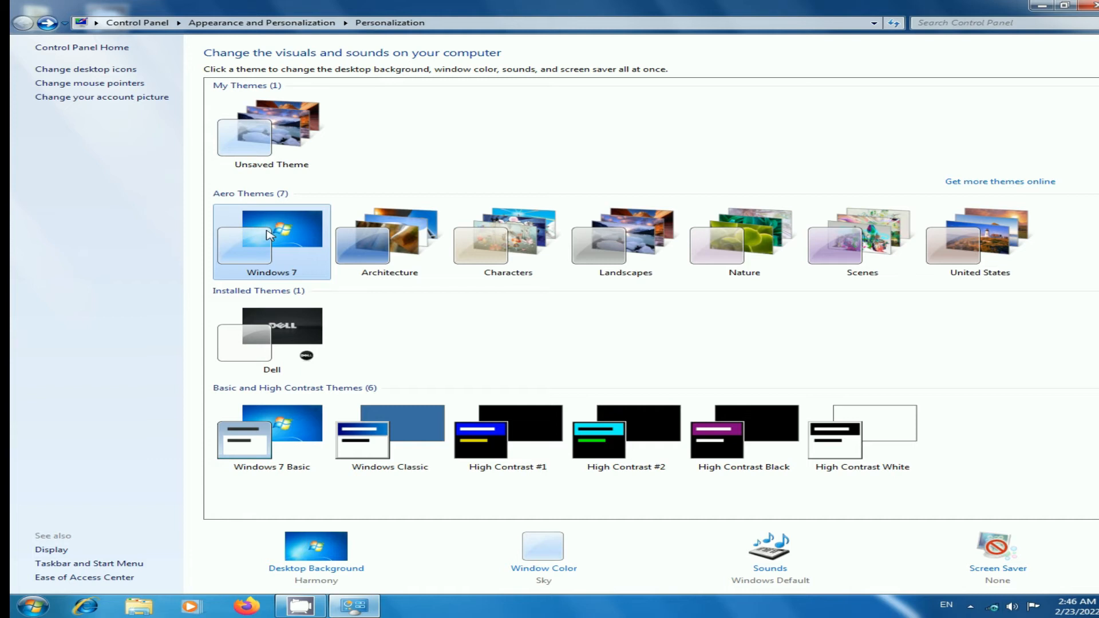
left_click(1046, 8)
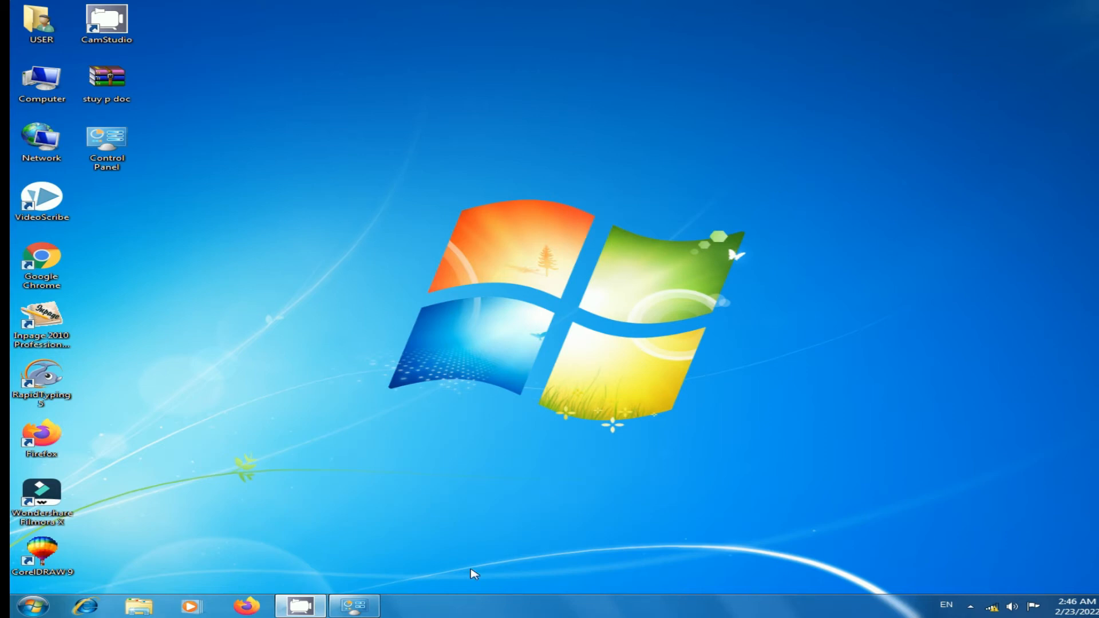
left_click(369, 612)
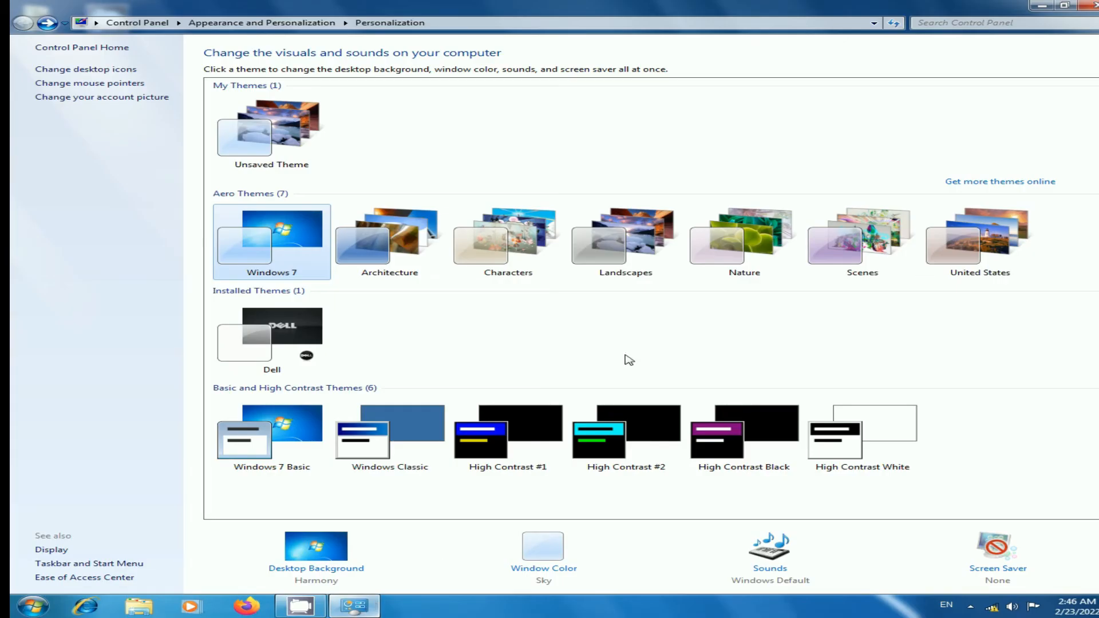
Step: Apply the Architecture Aero theme and check its background on the desktop
left_click(397, 237)
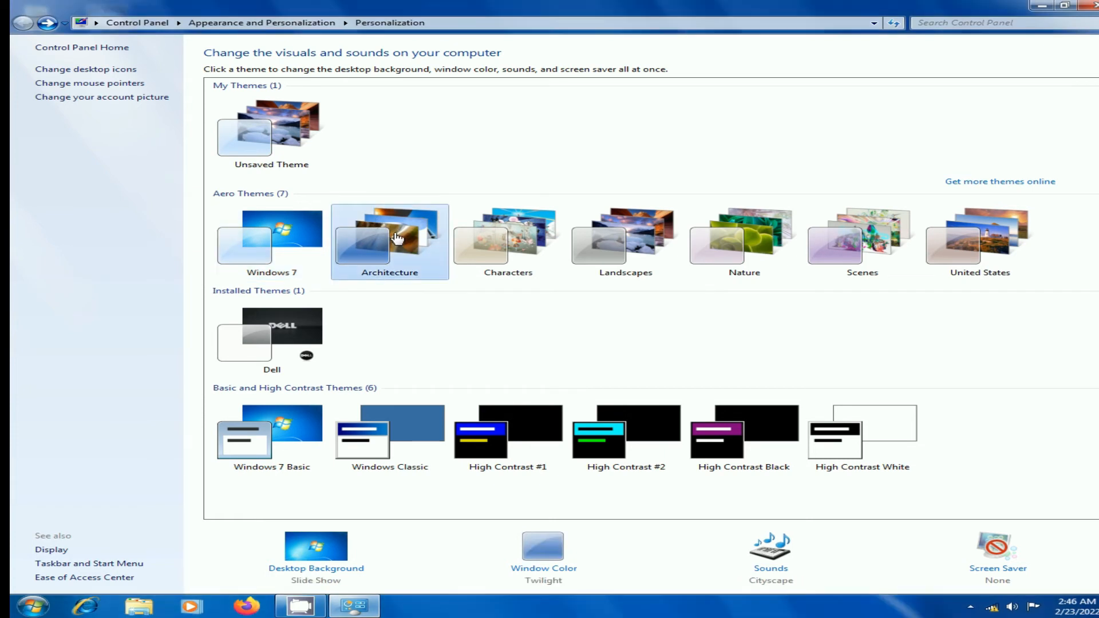
left_click(1043, 6)
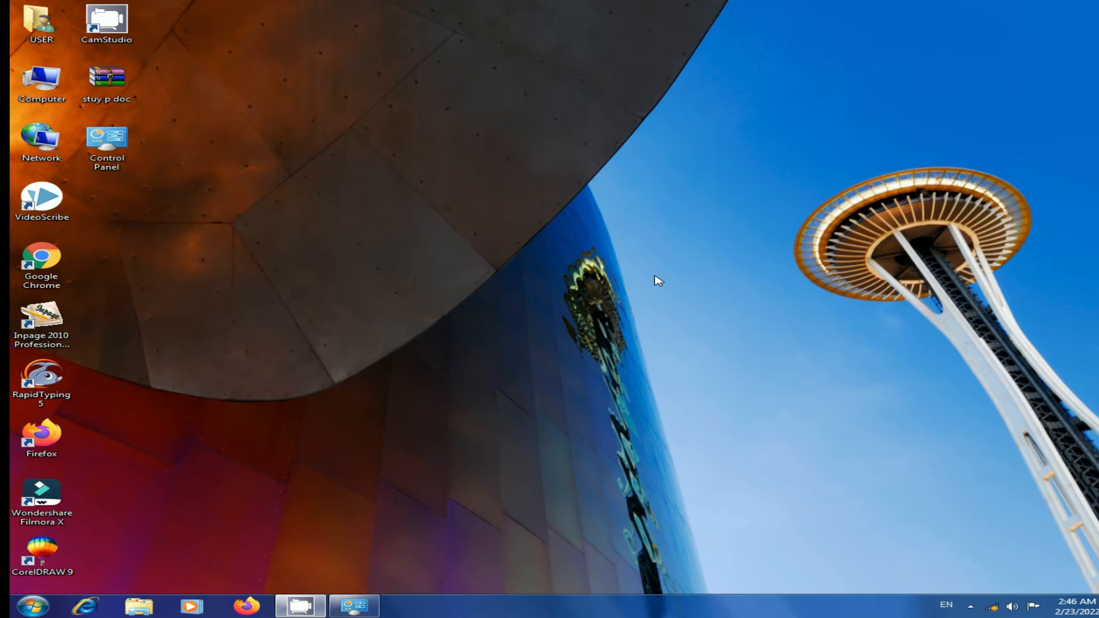
left_click(354, 606)
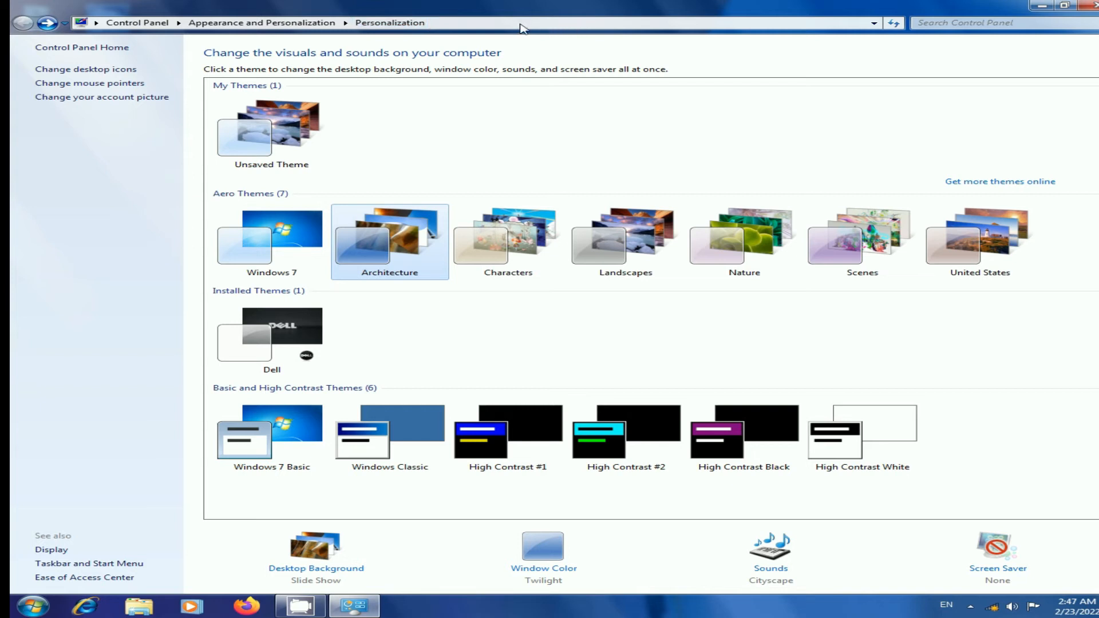
Step: Try the Windows Classic theme and check how the Start menu looks with it
left_click(413, 437)
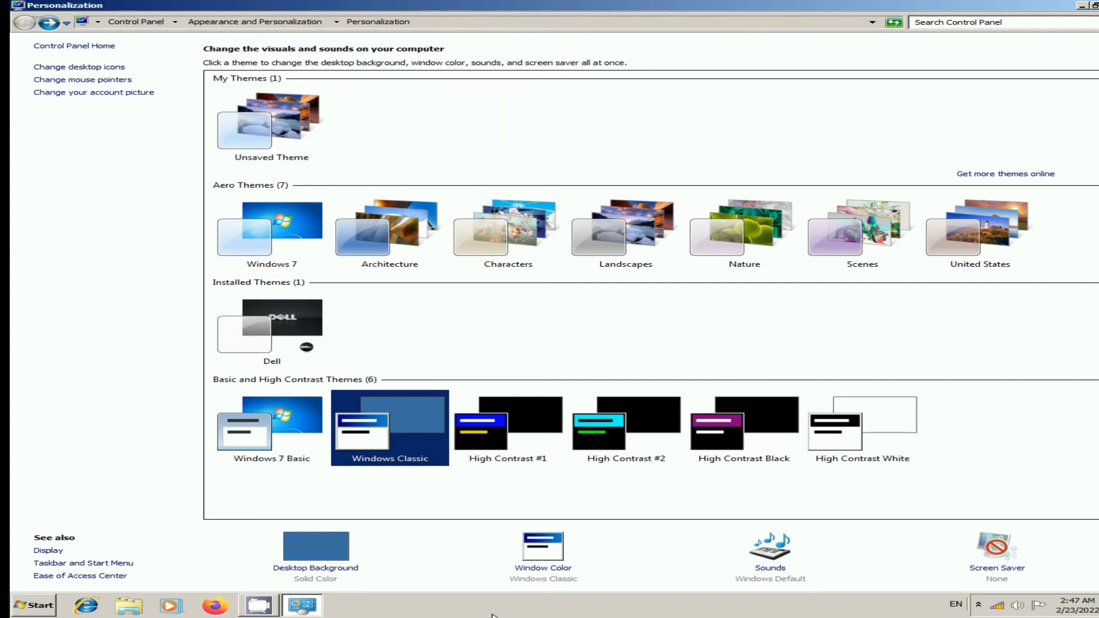
left_click(45, 611)
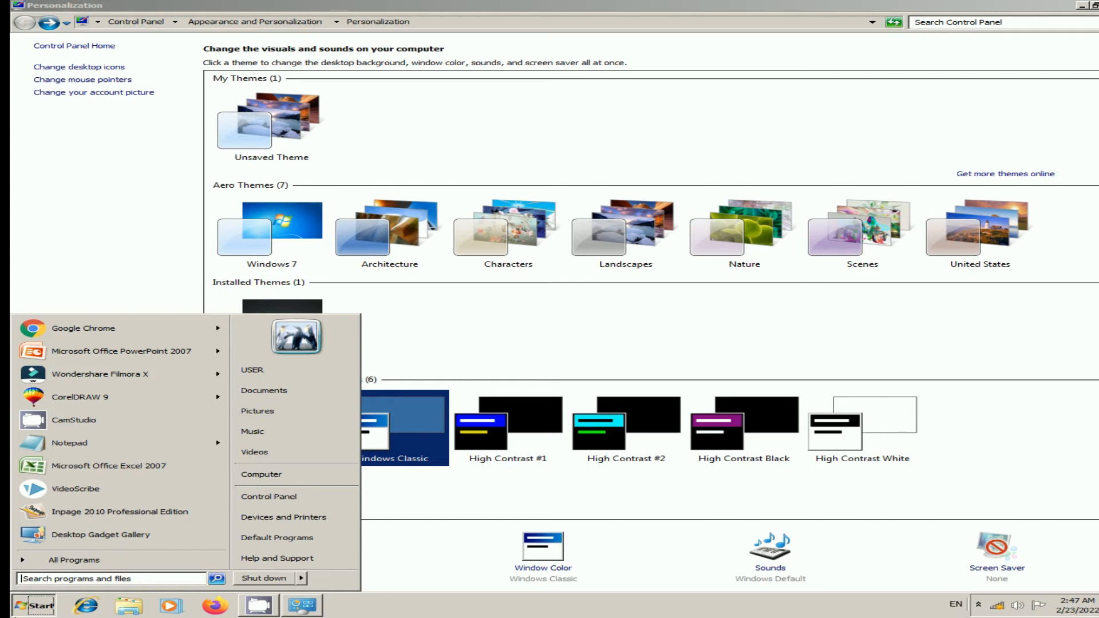
left_click(391, 610)
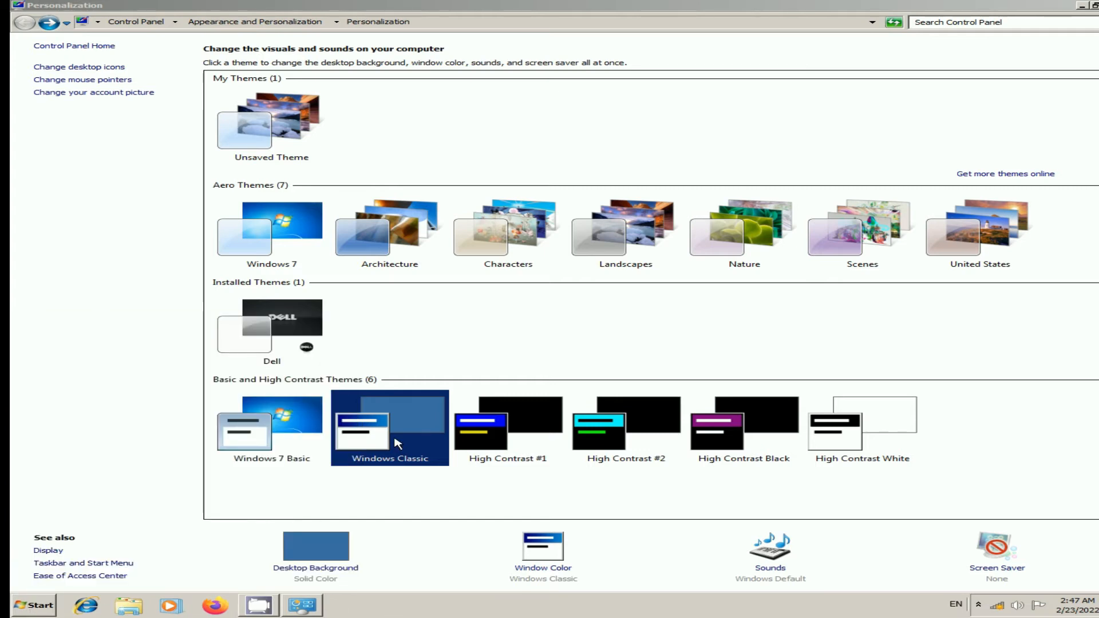
Step: Try the High Contrast #1 theme and switch back to the Windows 7 Aero theme
left_click(526, 431)
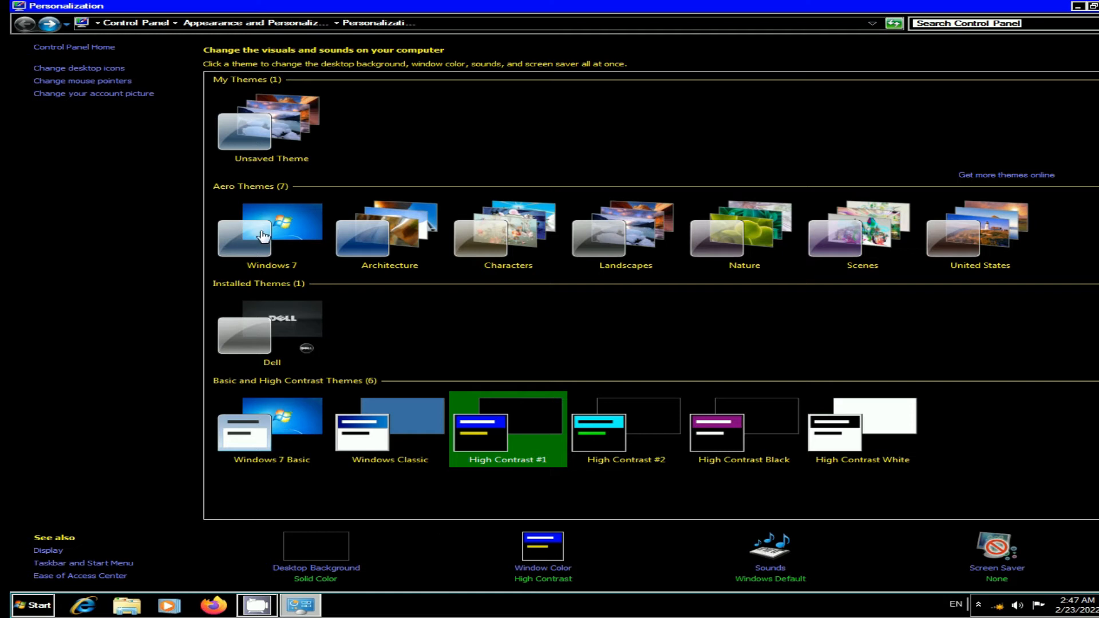
left_click(289, 236)
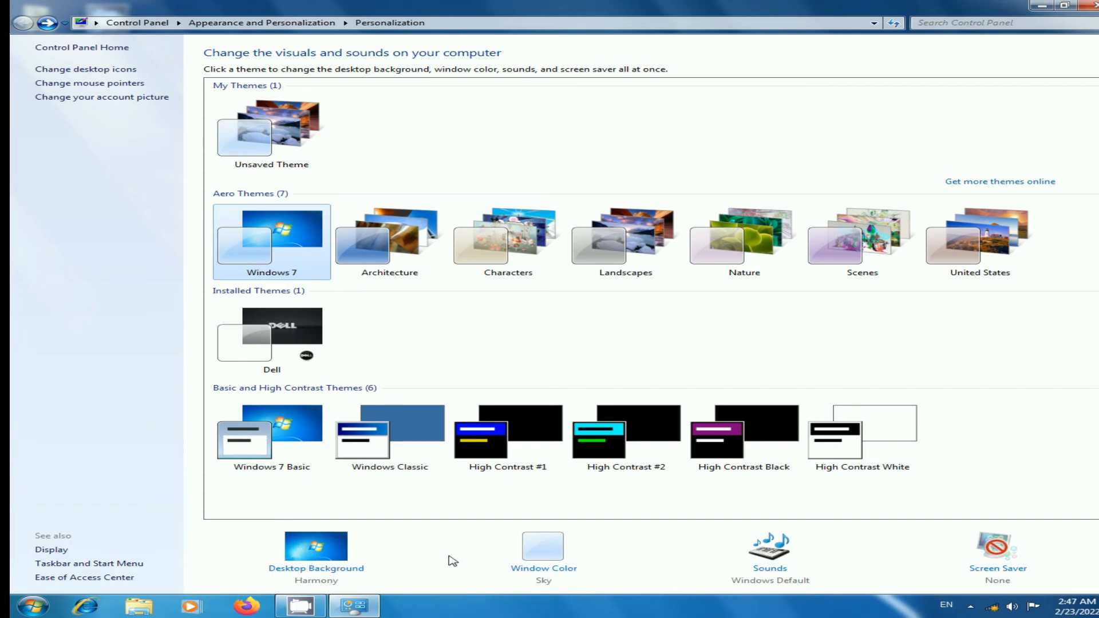
Step: Select all six Landscapes pictures as the desktop background slide show
left_click(314, 575)
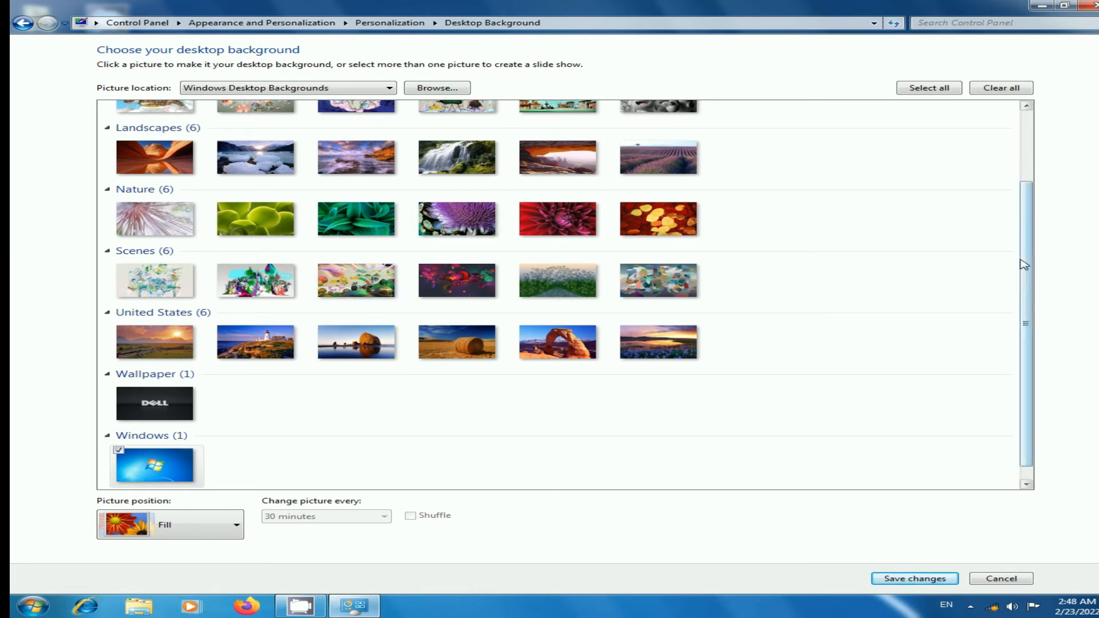
left_click_drag(1025, 330, 1025, 255)
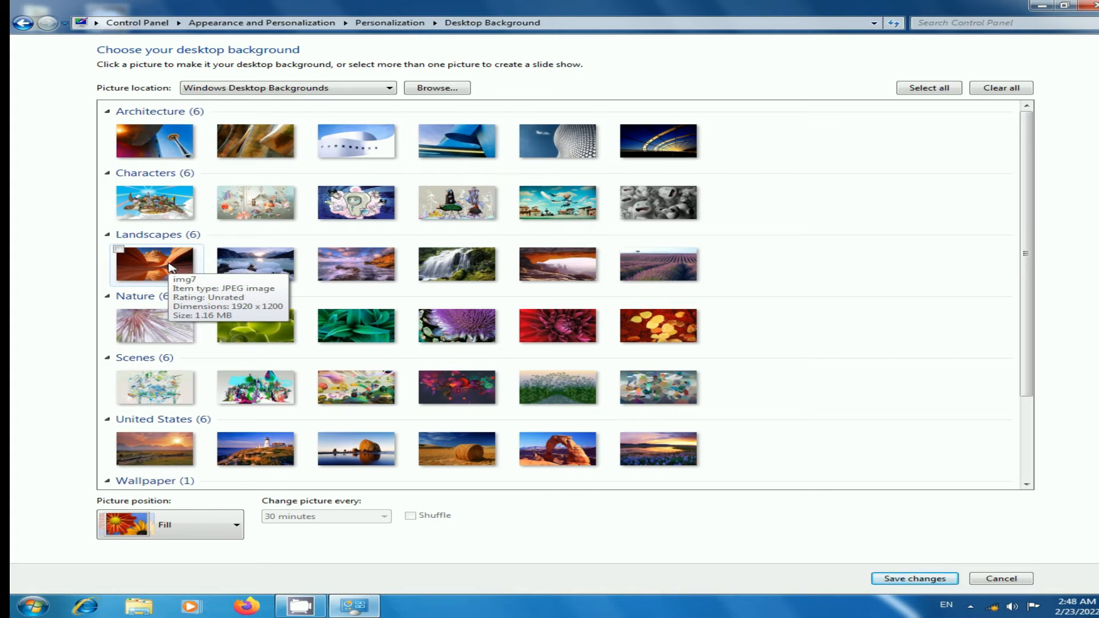
left_click(170, 267)
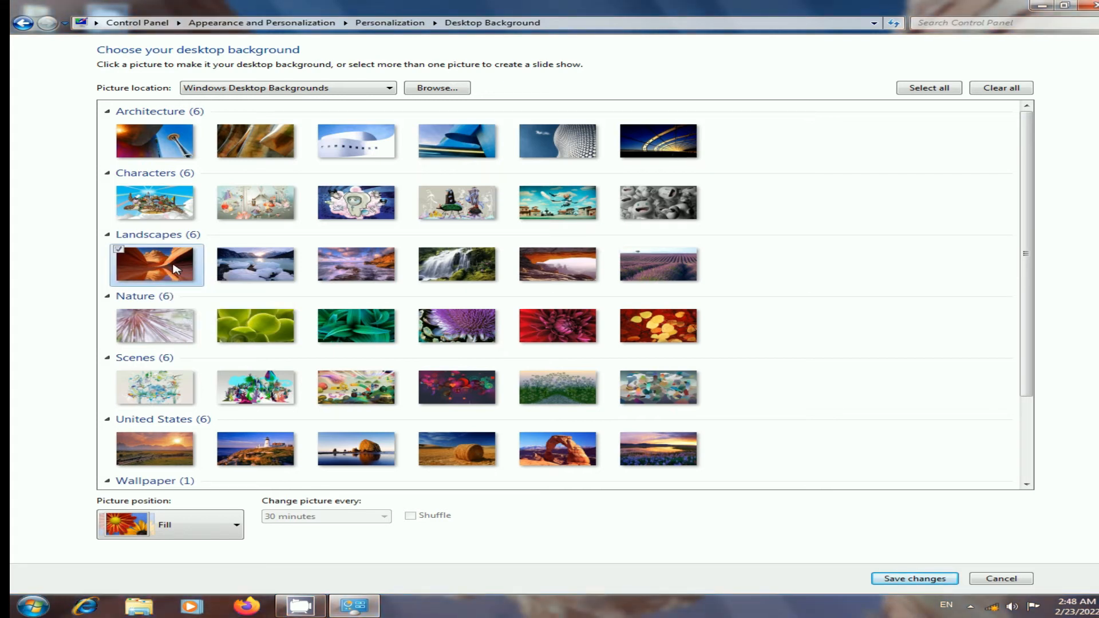
left_click(235, 274, "ctrl")
left_click(343, 273, "ctrl")
left_click(440, 269, "ctrl")
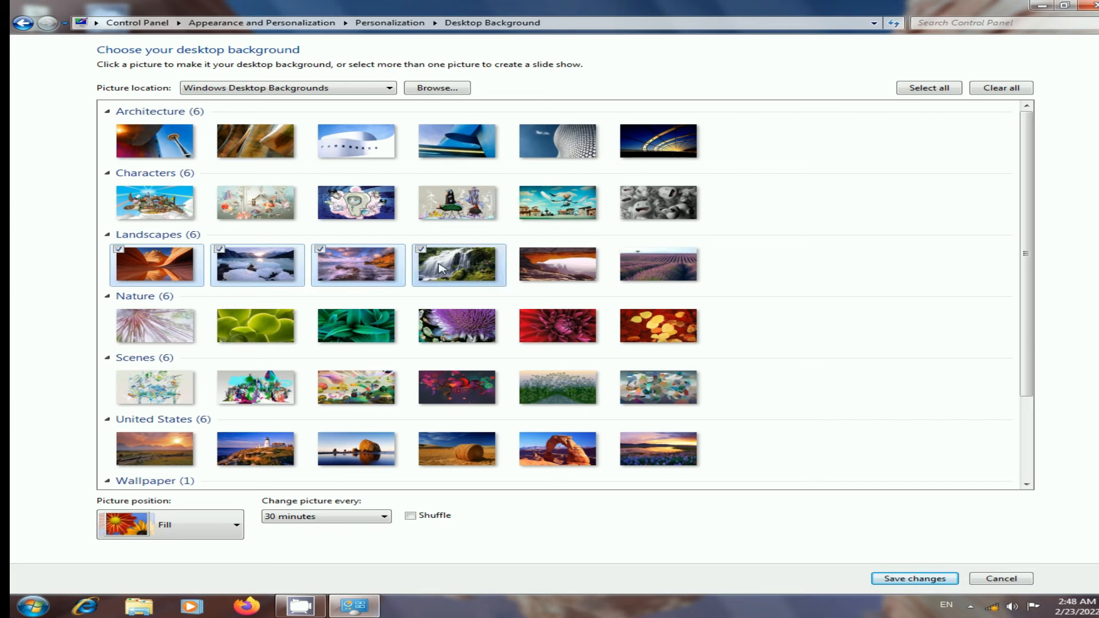
left_click(532, 264, "ctrl")
left_click(673, 264, "ctrl")
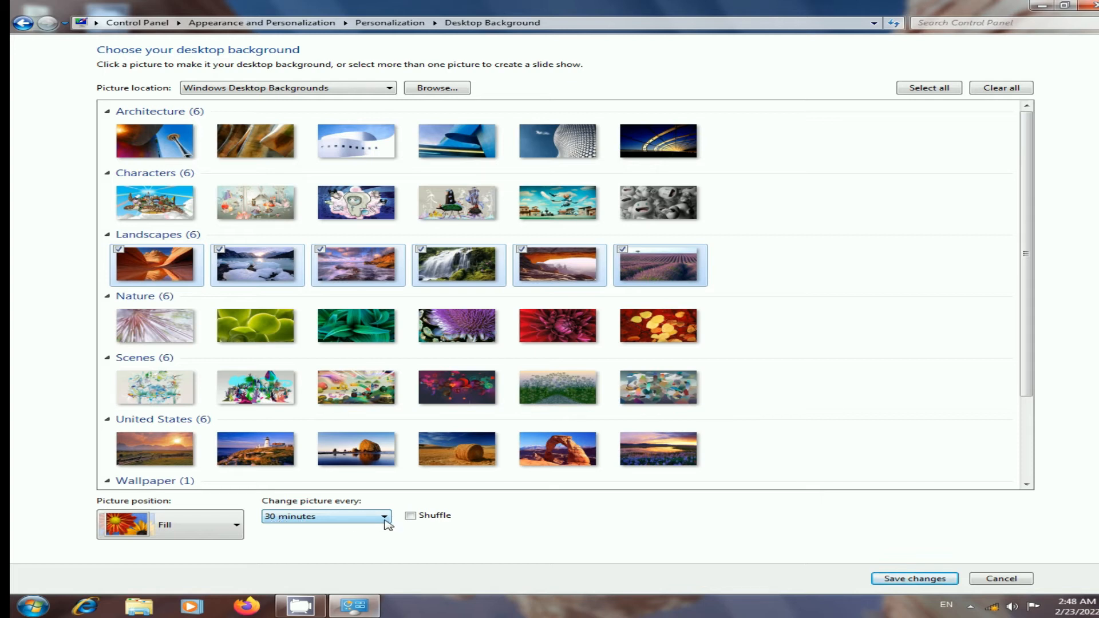
Step: Set the background pictures to change every 10 seconds and watch the slide show on the desktop
left_click(385, 519)
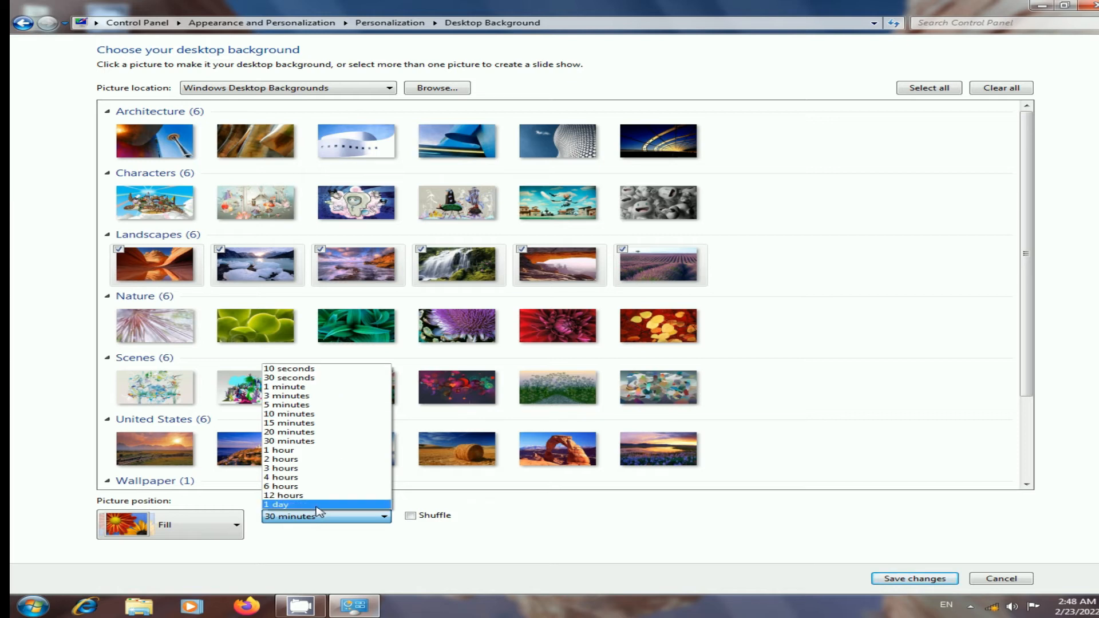
left_click(292, 370)
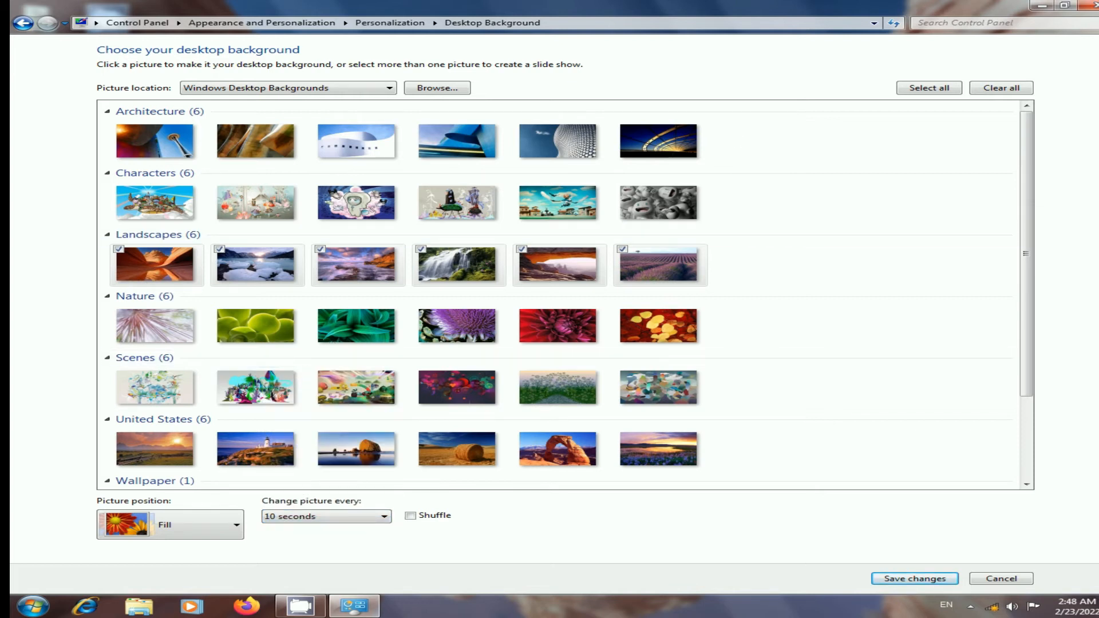
left_click(1041, 6)
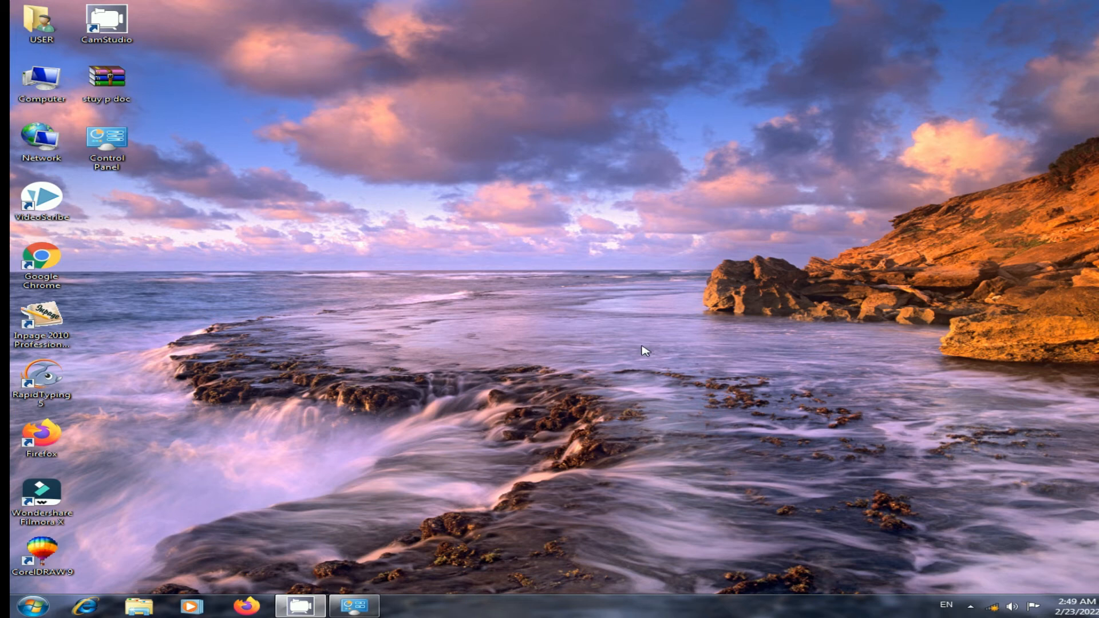
left_click(356, 605)
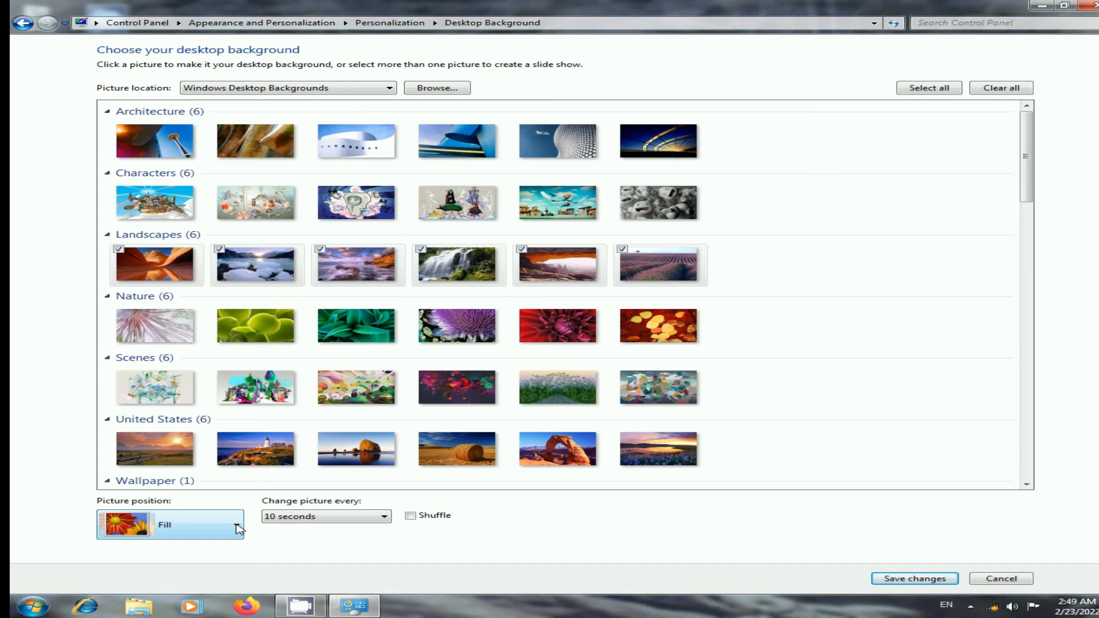
Step: Review the picture position options and the folder browsing for the desktop background, and return to the Personalization page
left_click(237, 525)
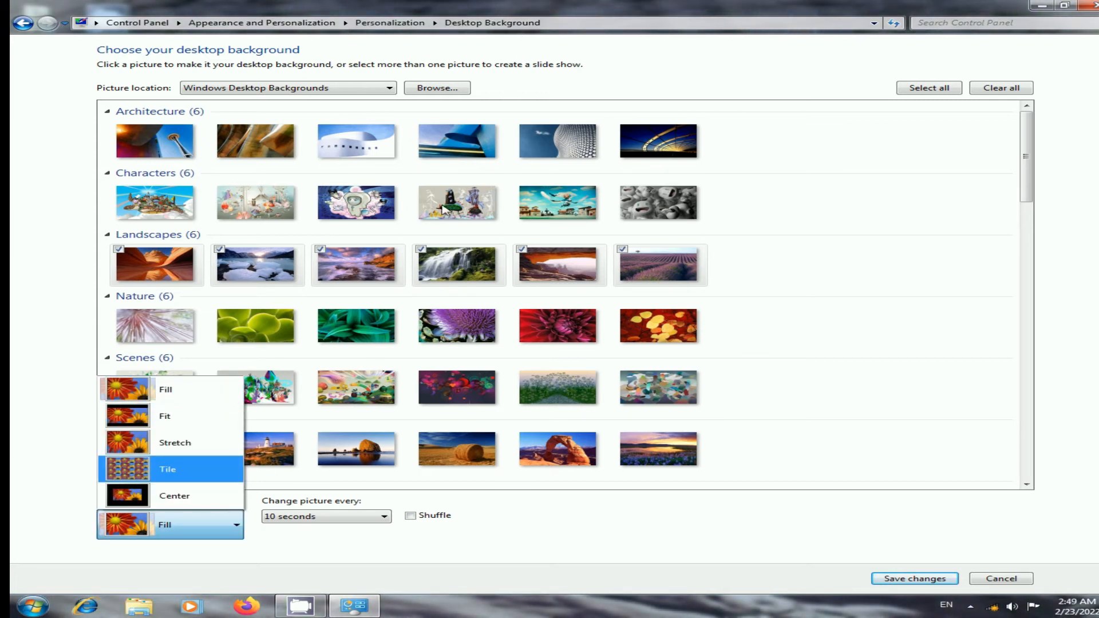
left_click(856, 291)
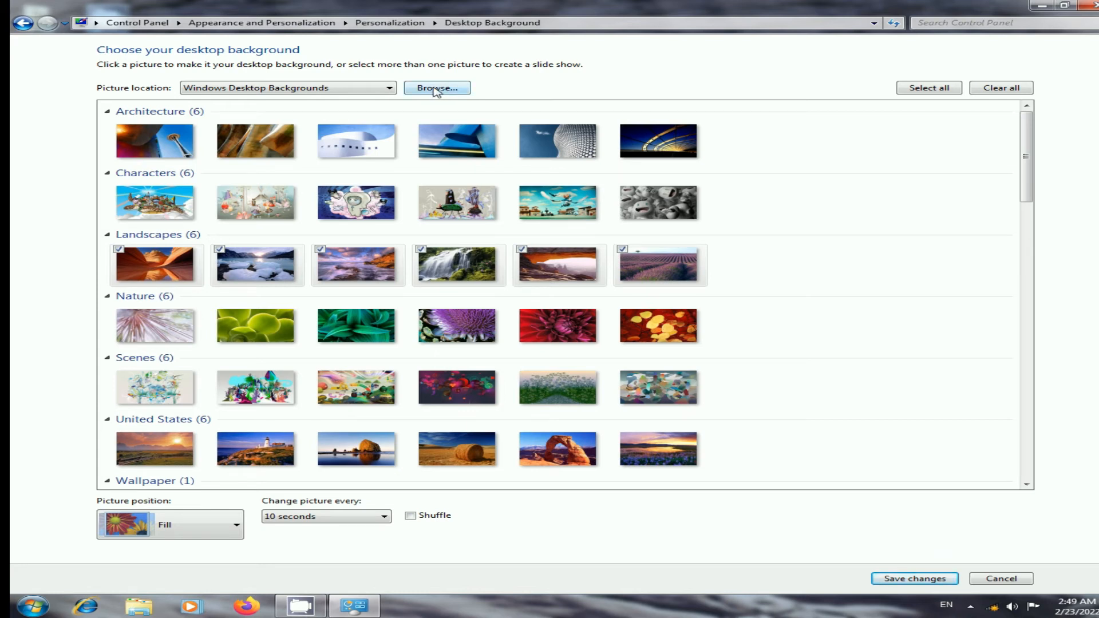
left_click(436, 89)
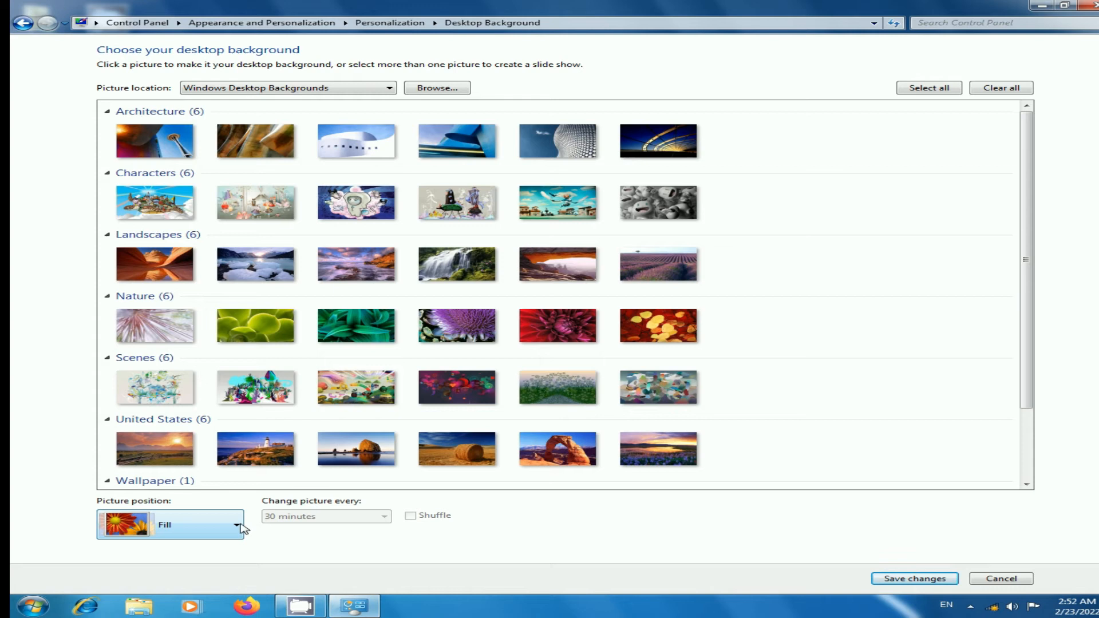
left_click(237, 526)
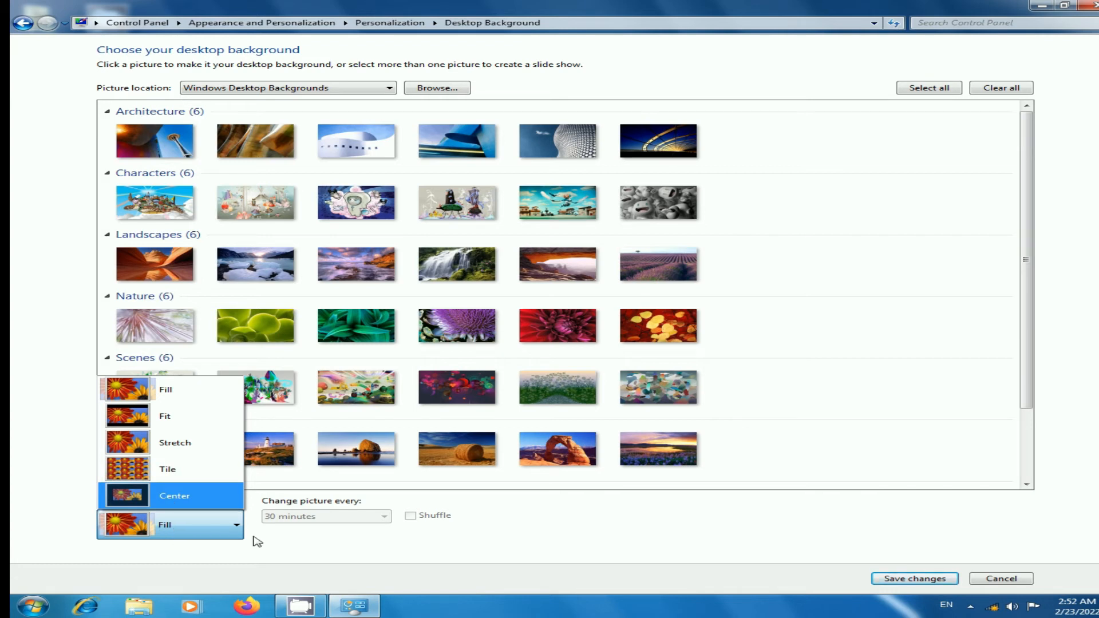
left_click(237, 526)
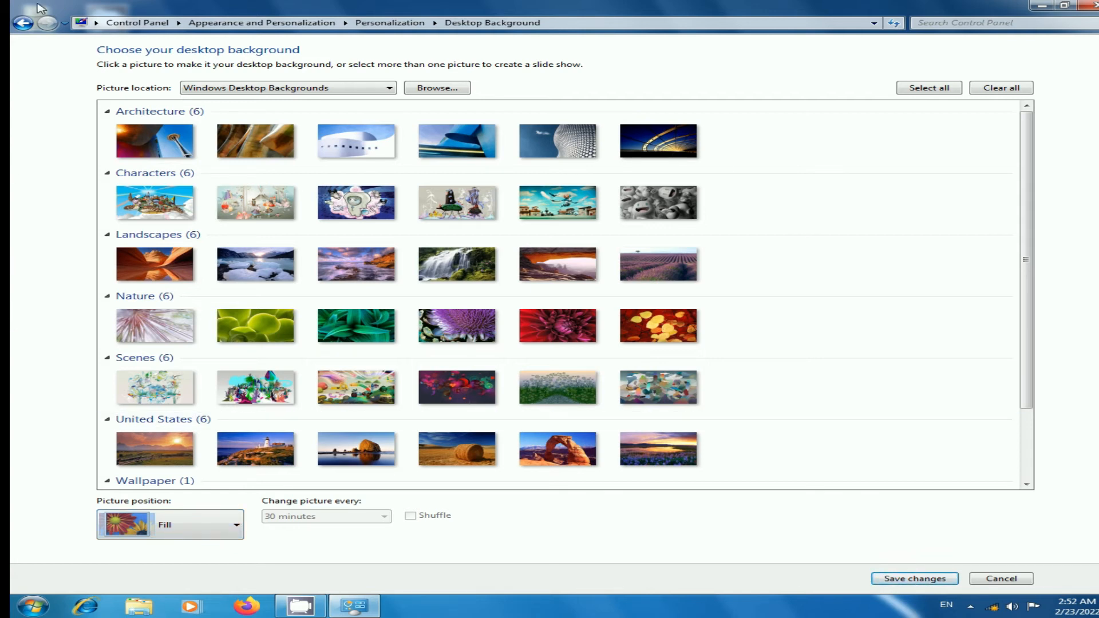
left_click(24, 24)
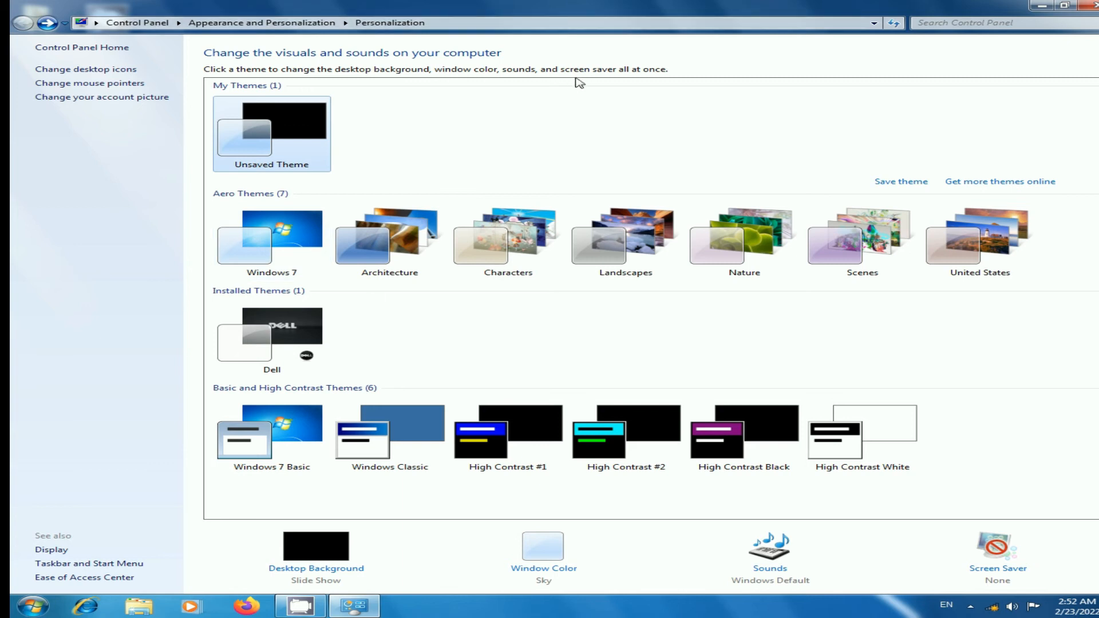
Step: Try the window colors Leaf, Sun, Pumpkin, Ruby, Fuchsia and Twilight, and return to the Personalization page without saving
left_click(541, 547)
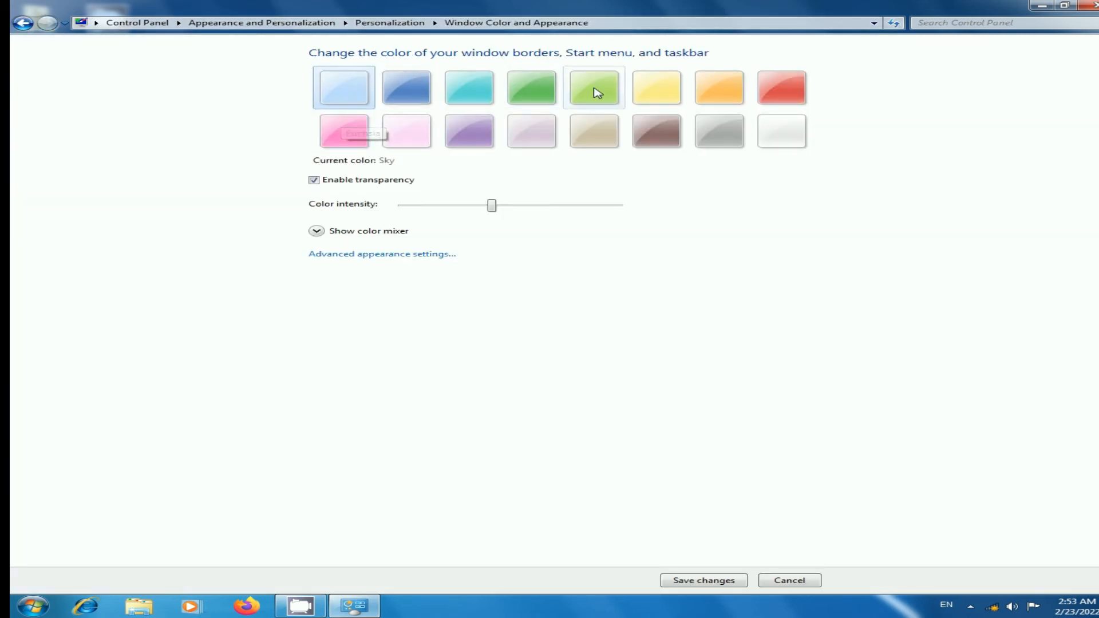
left_click(542, 91)
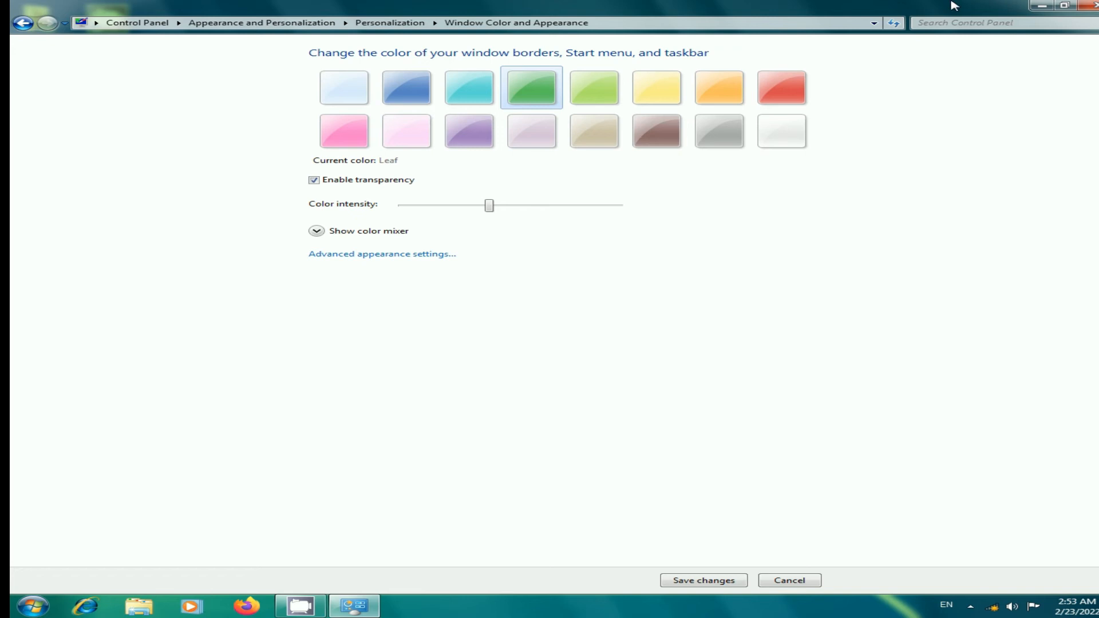
left_click(655, 97)
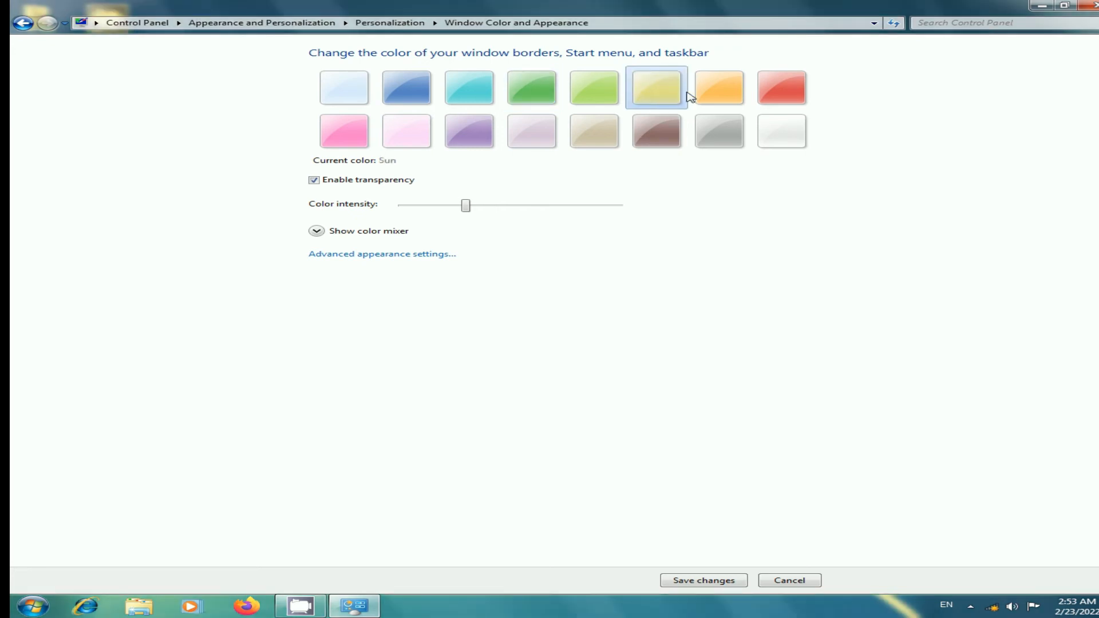
left_click(719, 93)
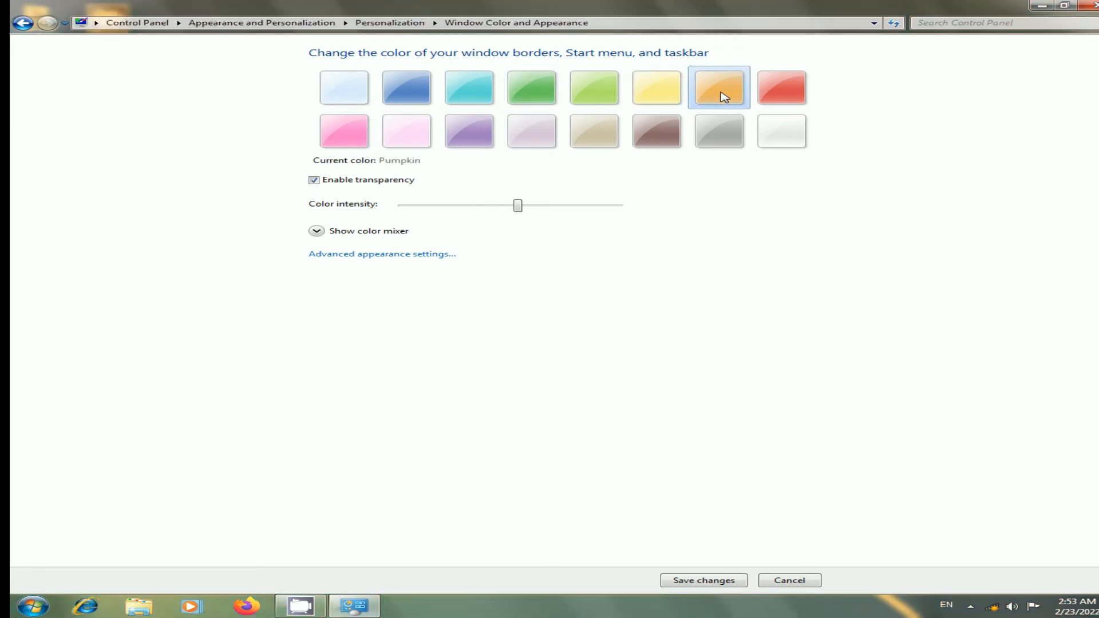
left_click(779, 98)
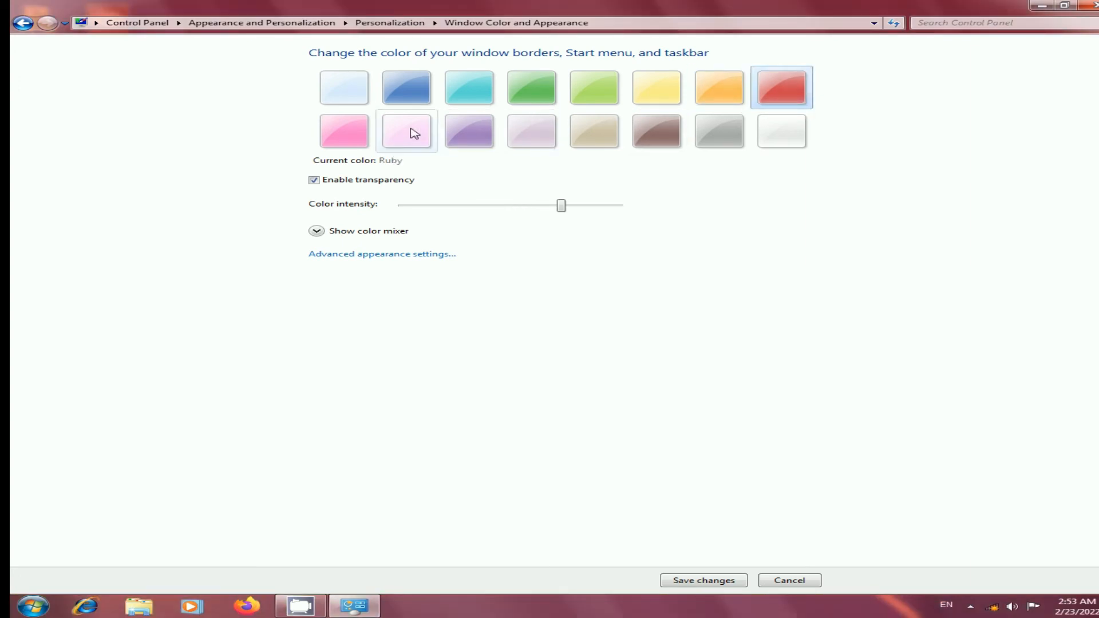
left_click(360, 134)
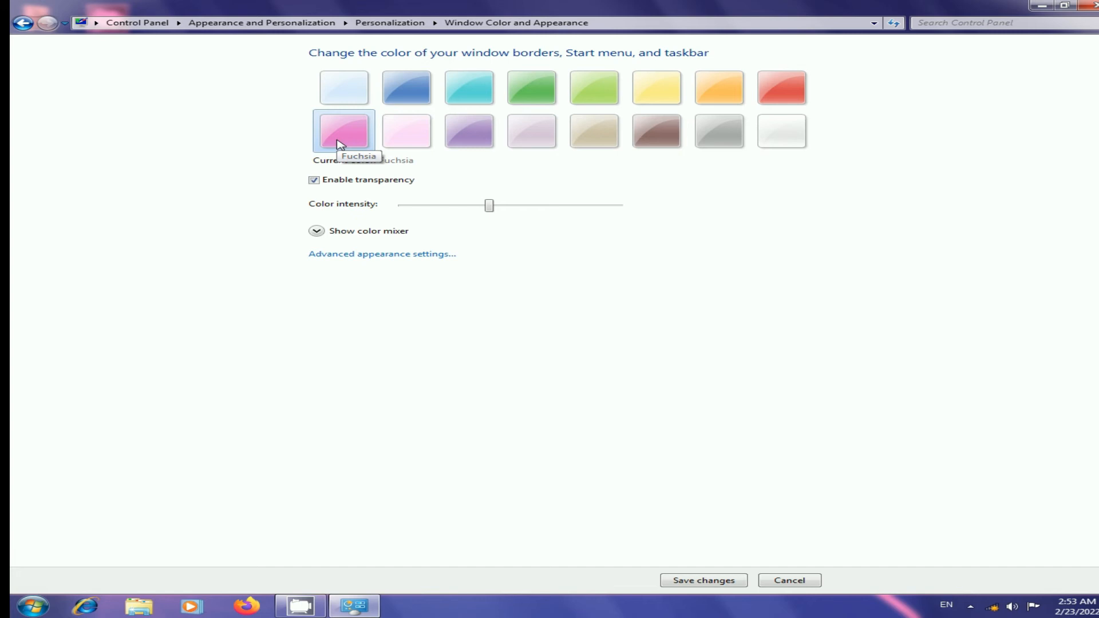
left_click(405, 95)
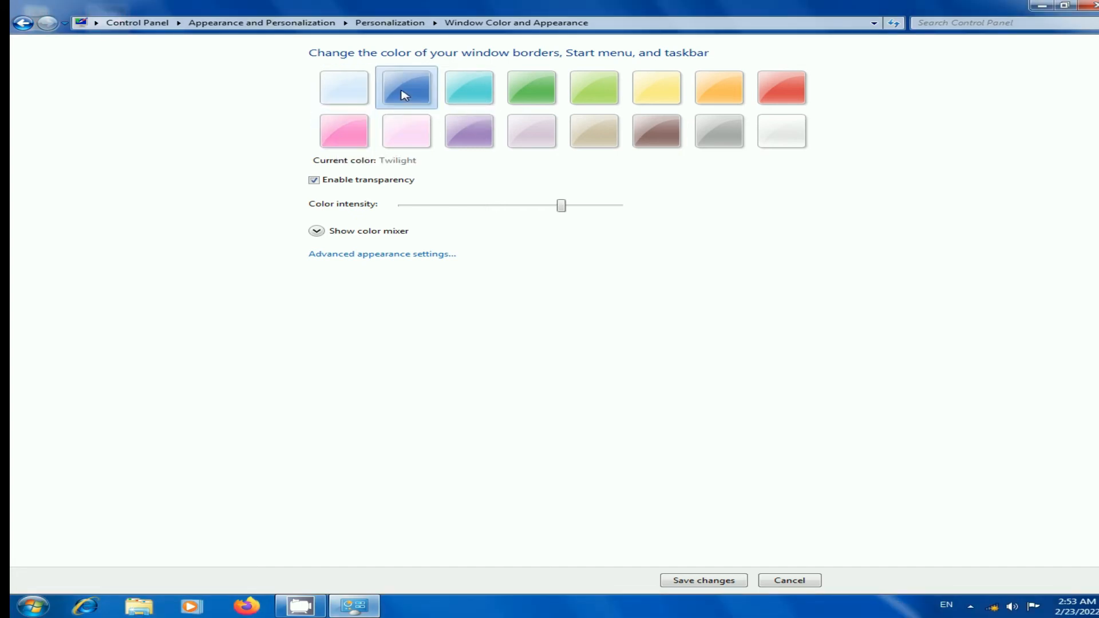
left_click(23, 23)
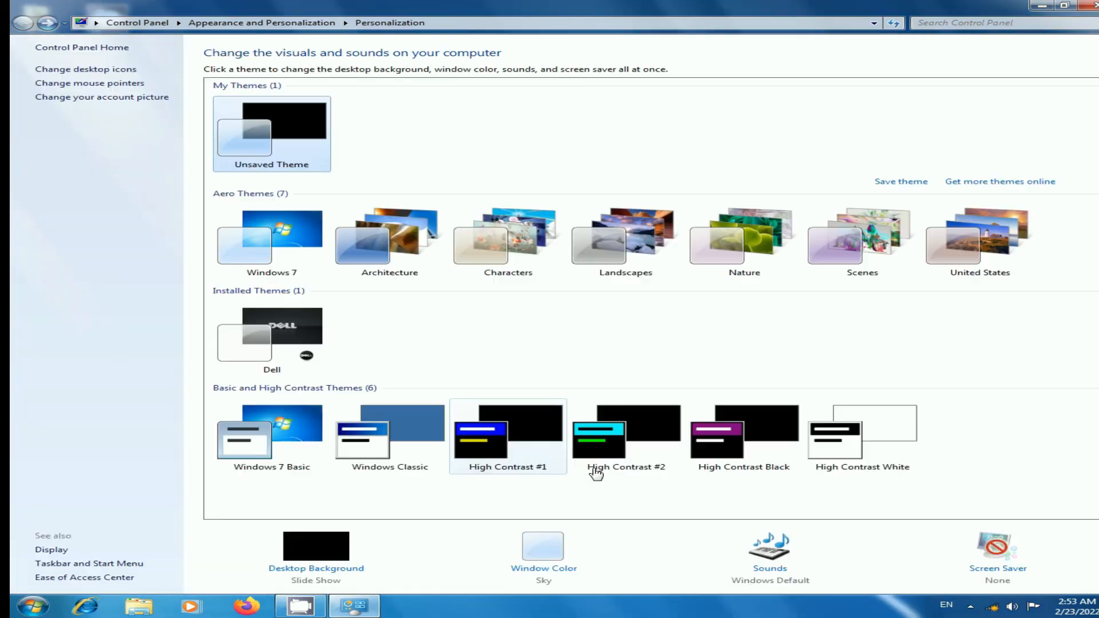
Step: Review the sound scheme and program events in the Sound settings, and close them without changes
left_click(779, 573)
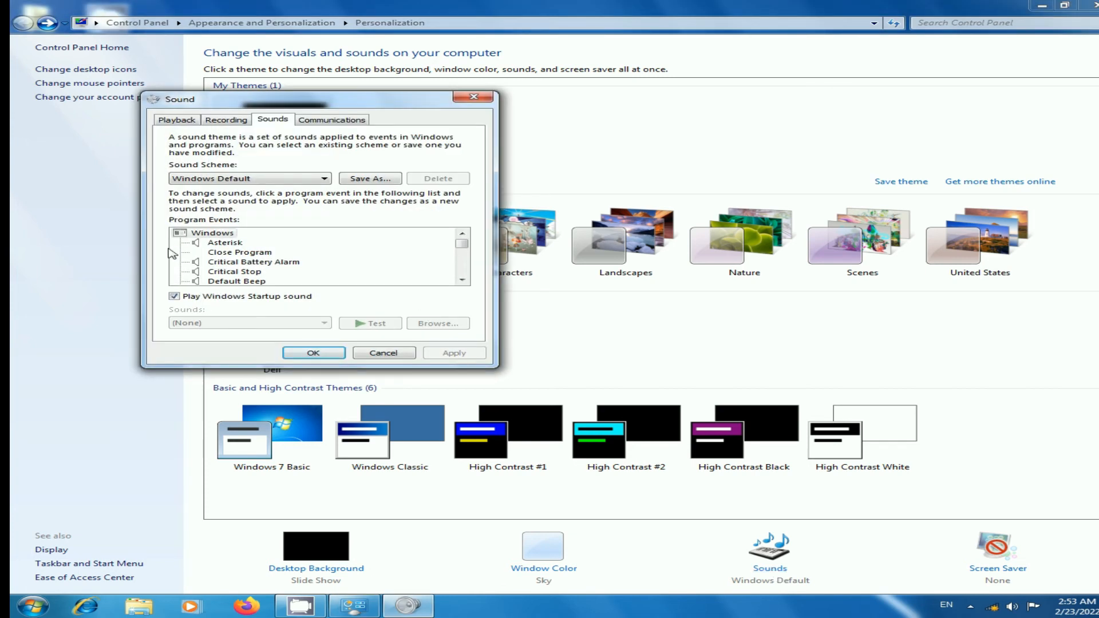
left_click_drag(225, 102, 654, 101)
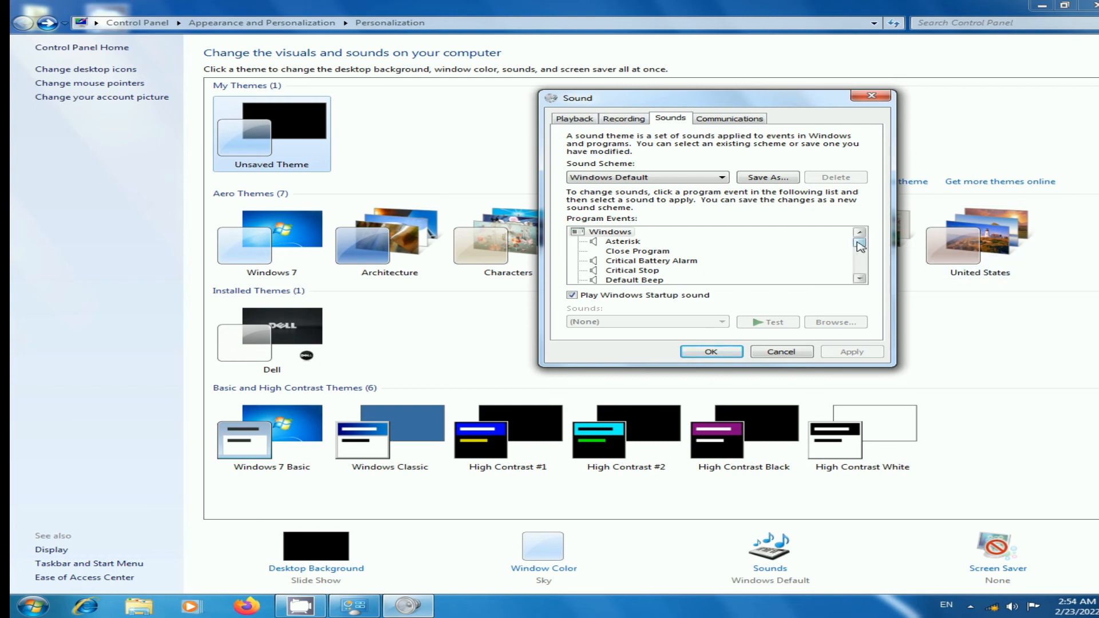
mouse_move(862, 245)
left_mouse_down()
mouse_move(864, 274)
mouse_move(865, 247)
left_mouse_up()
left_click(872, 95)
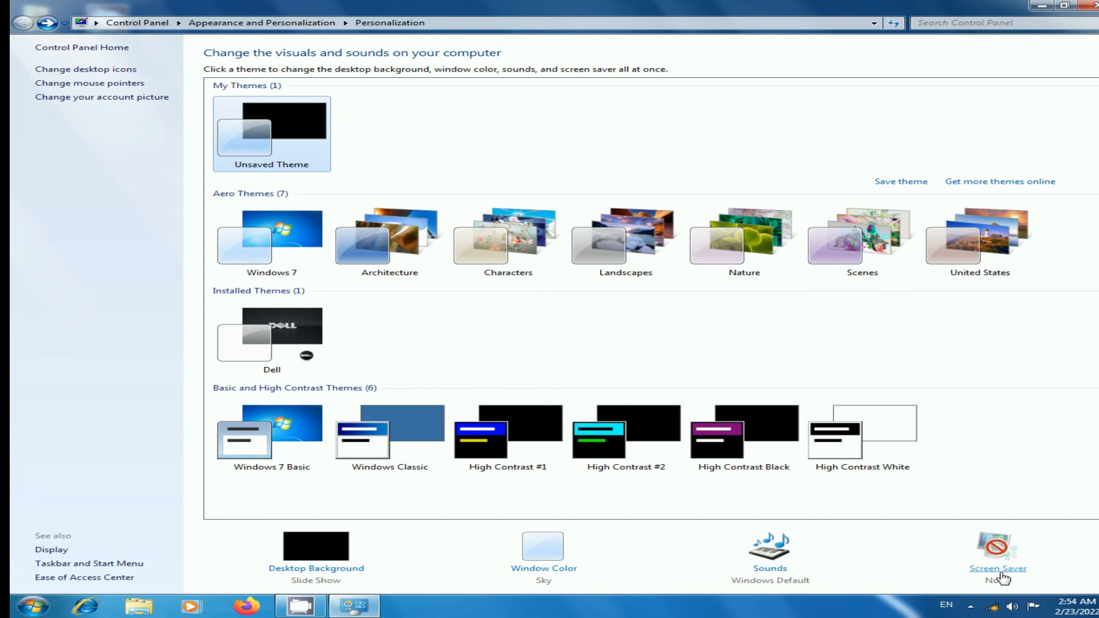
Step: Select the 3D Text screen saver and preview it full screen
left_click(1001, 573)
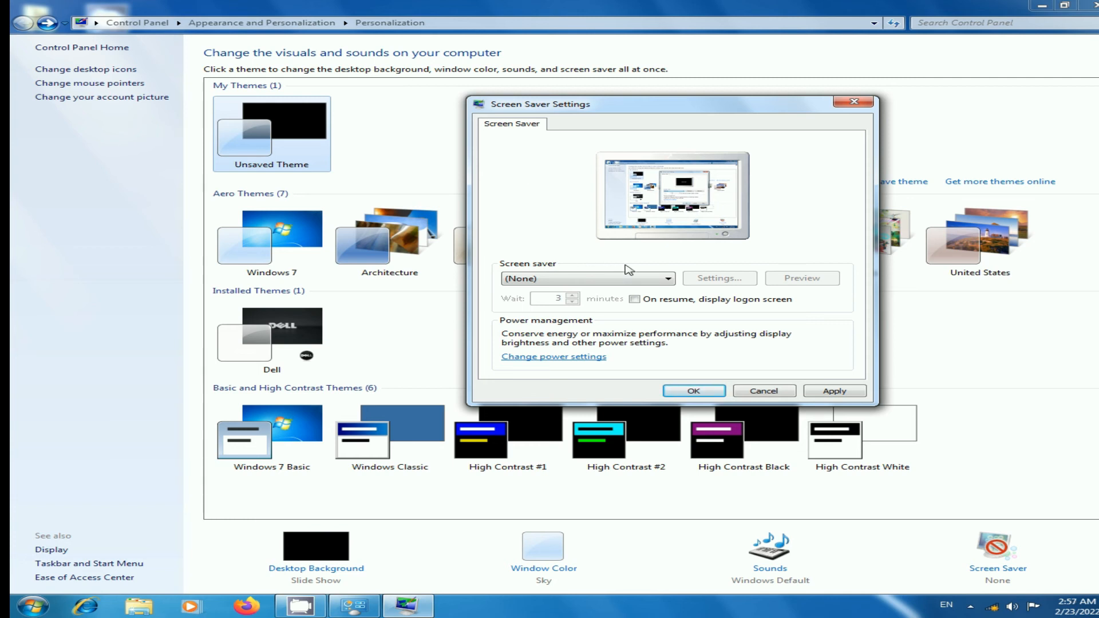
left_click(668, 280)
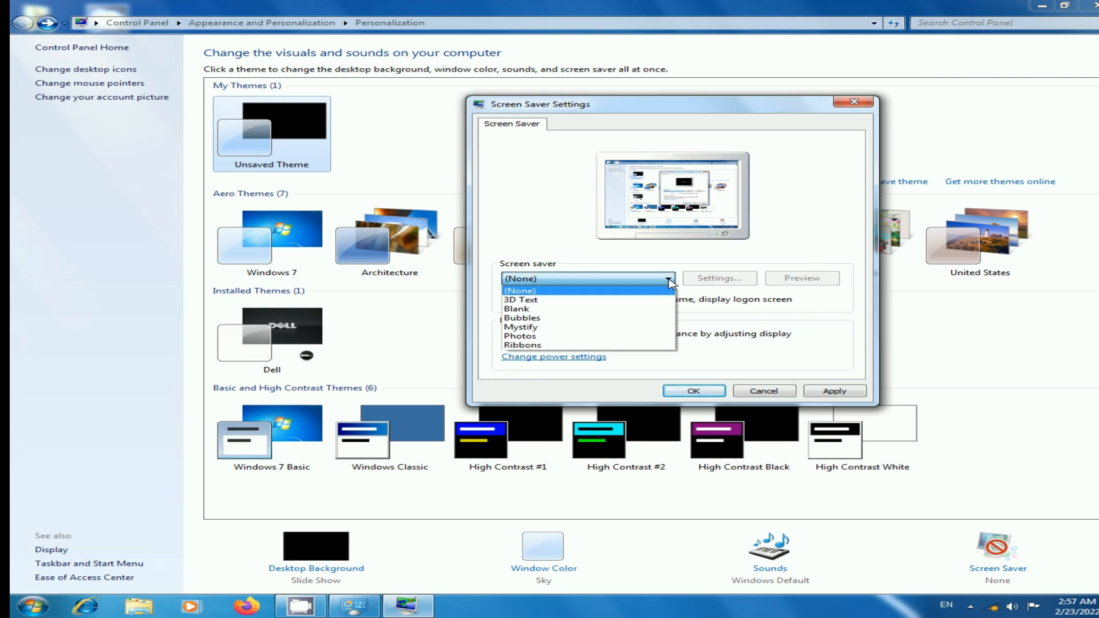
left_click(640, 307)
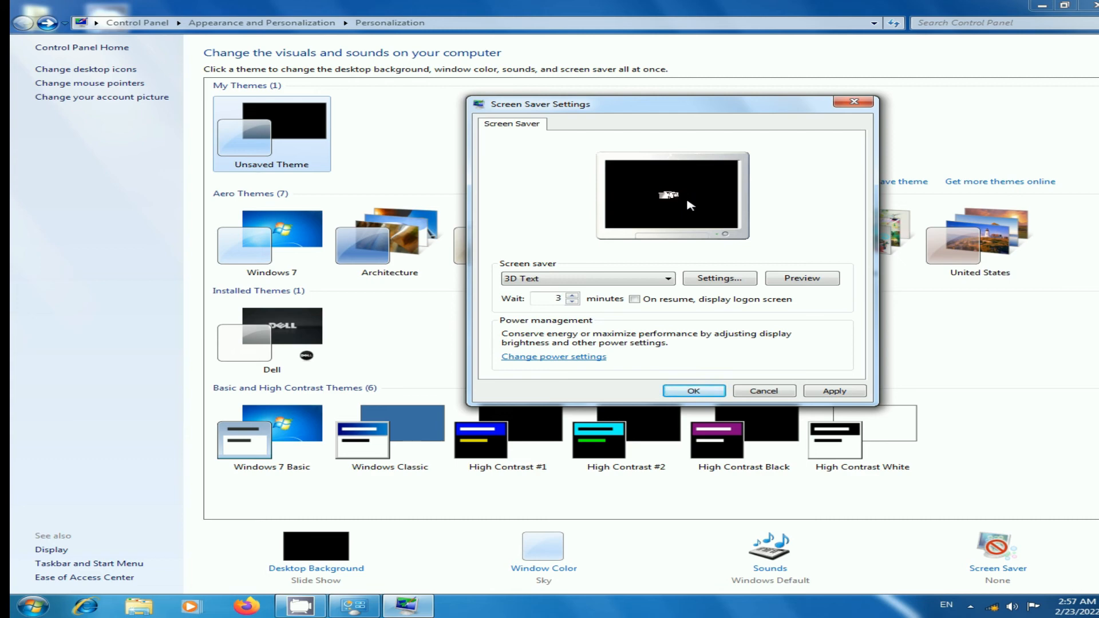
left_click(804, 280)
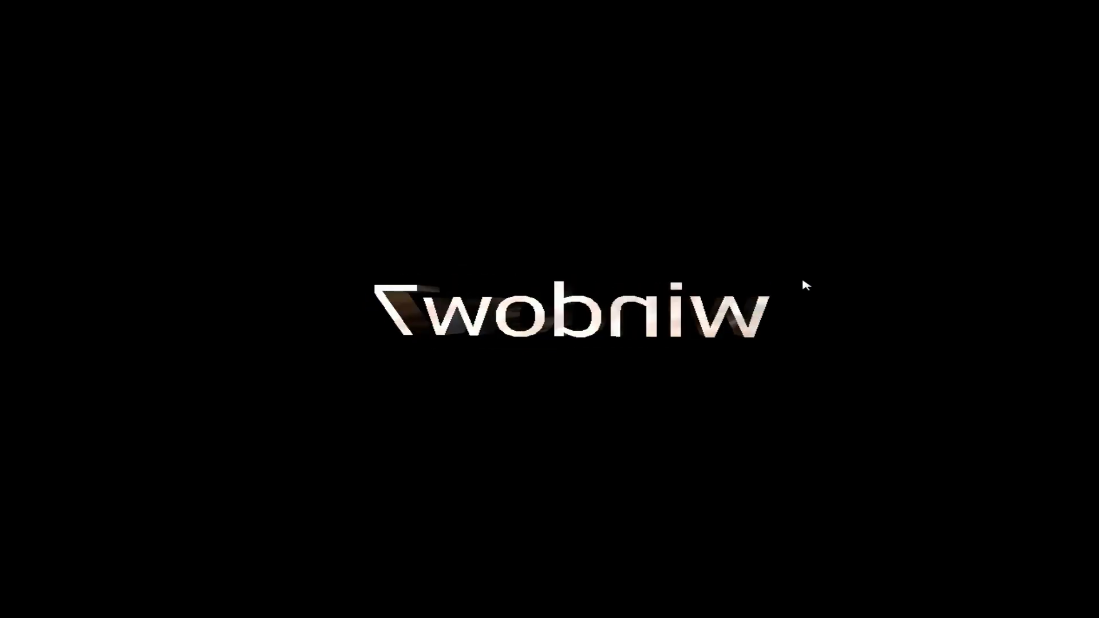
left_click(803, 280)
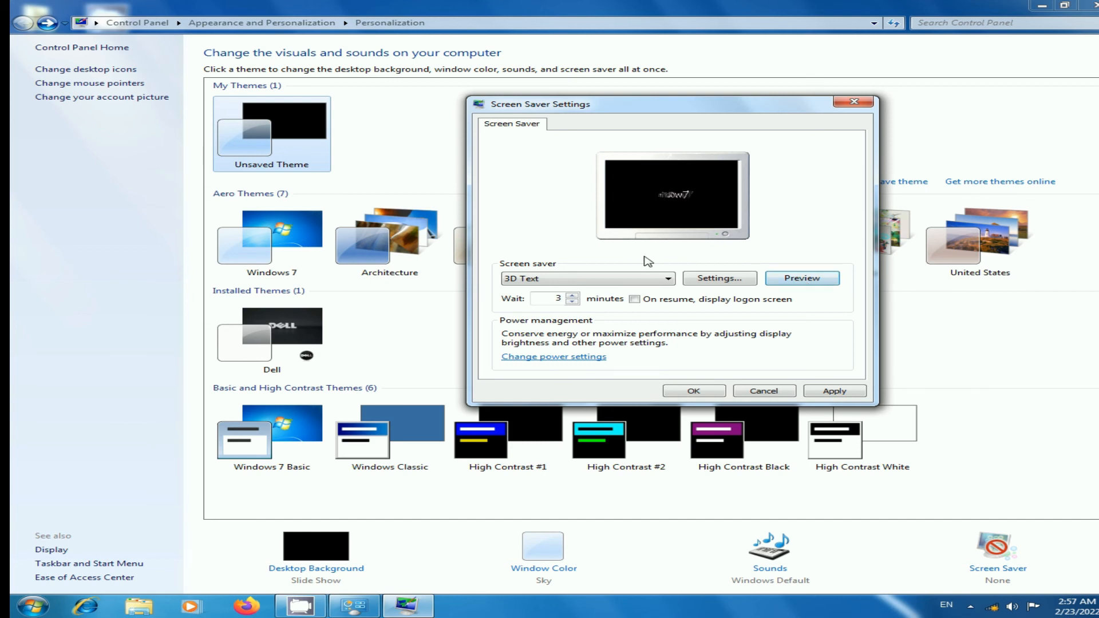
Step: Replace the 3D Text screen saver's custom text with a person's first name and preview the result full screen
left_click(717, 279)
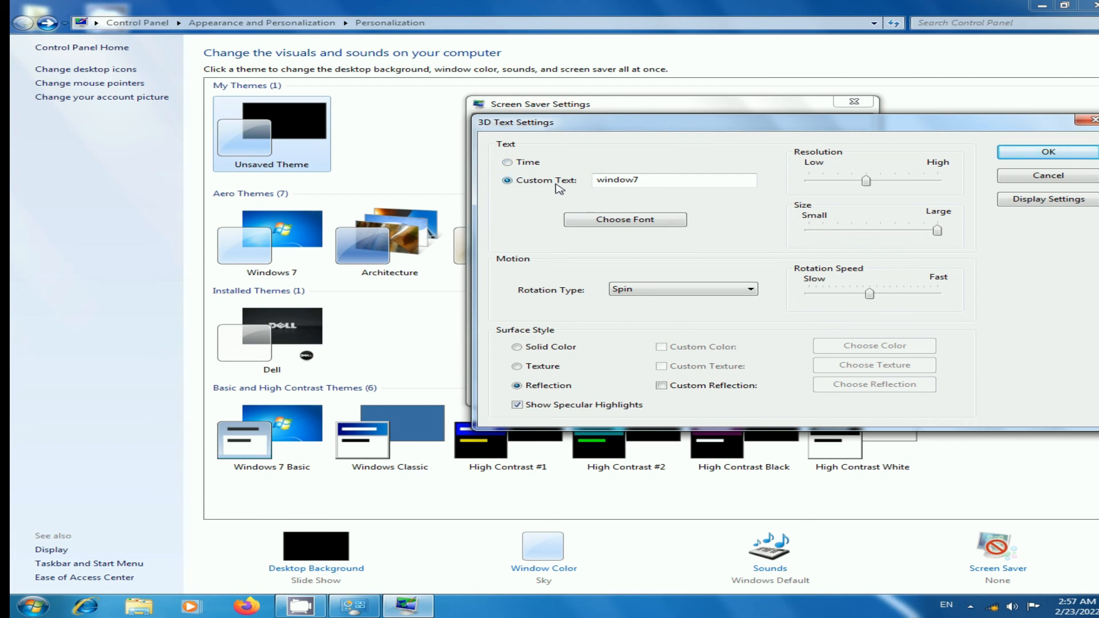
left_click(638, 182)
double_click(645, 180)
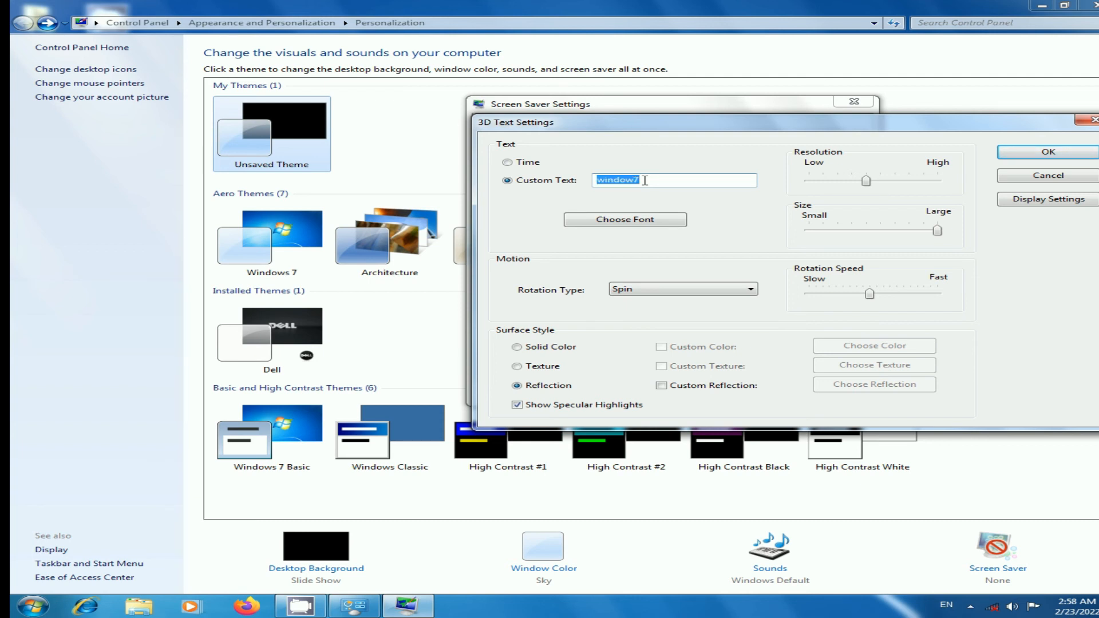
type("Nasira")
left_click(1064, 154)
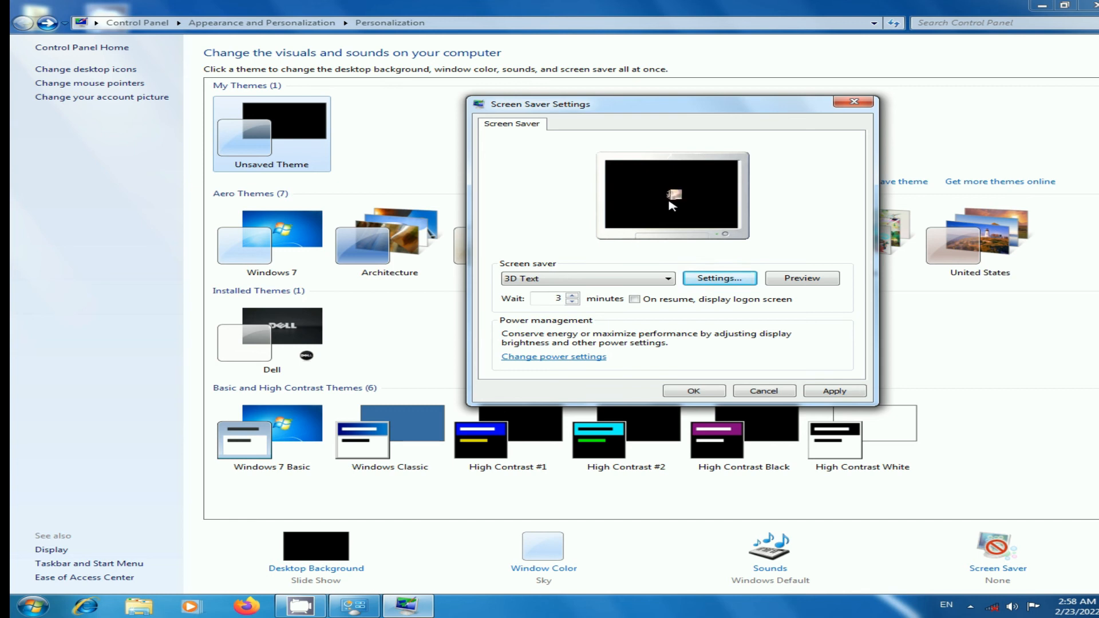
left_click(796, 280)
Step: Preview the Bubbles screen saver full screen, and switch to Ribbons and preview it as well
left_click(658, 279)
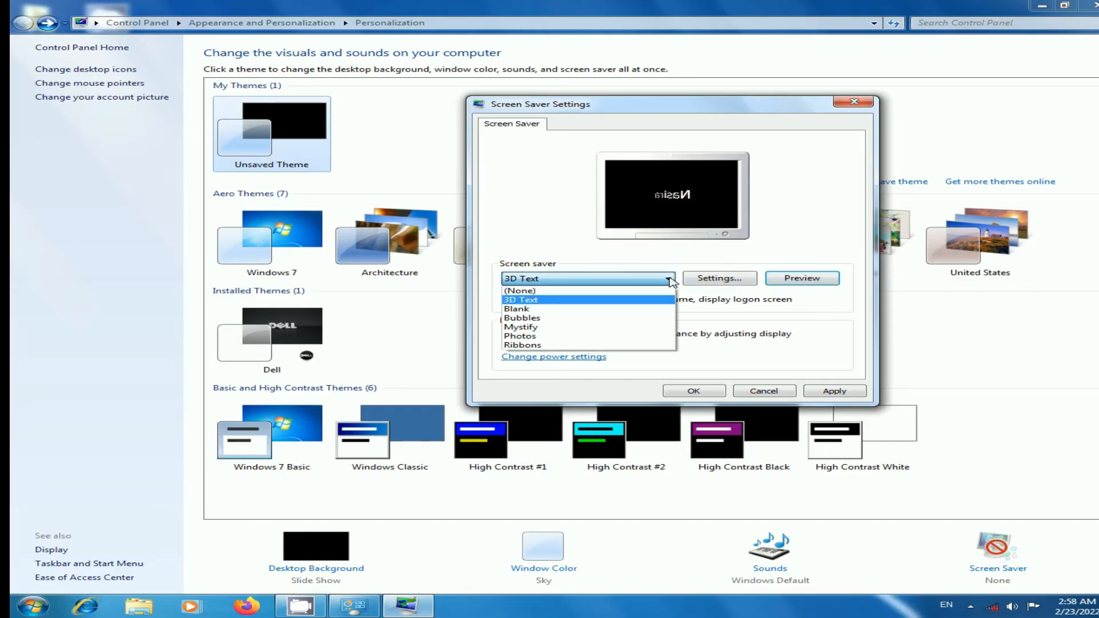
left_click(575, 320)
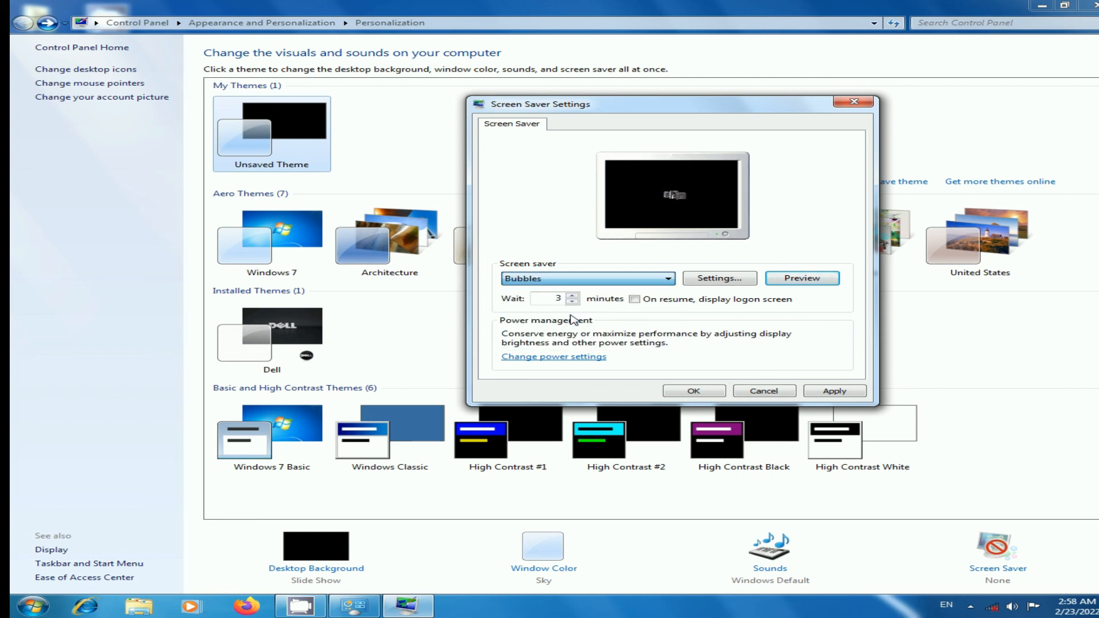
left_click(827, 282)
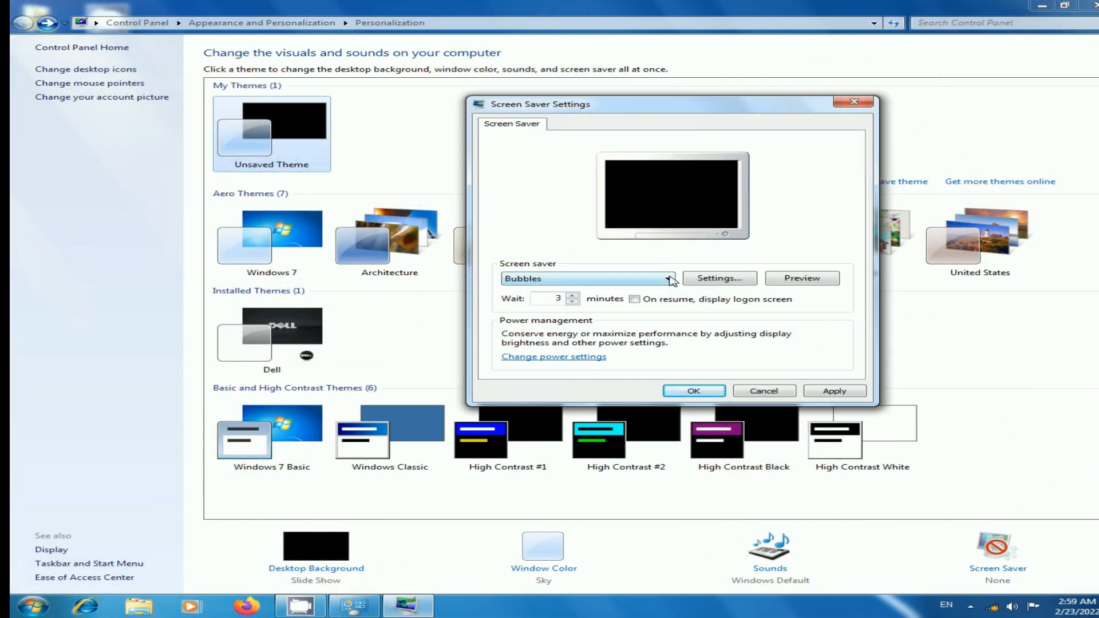
left_click(669, 279)
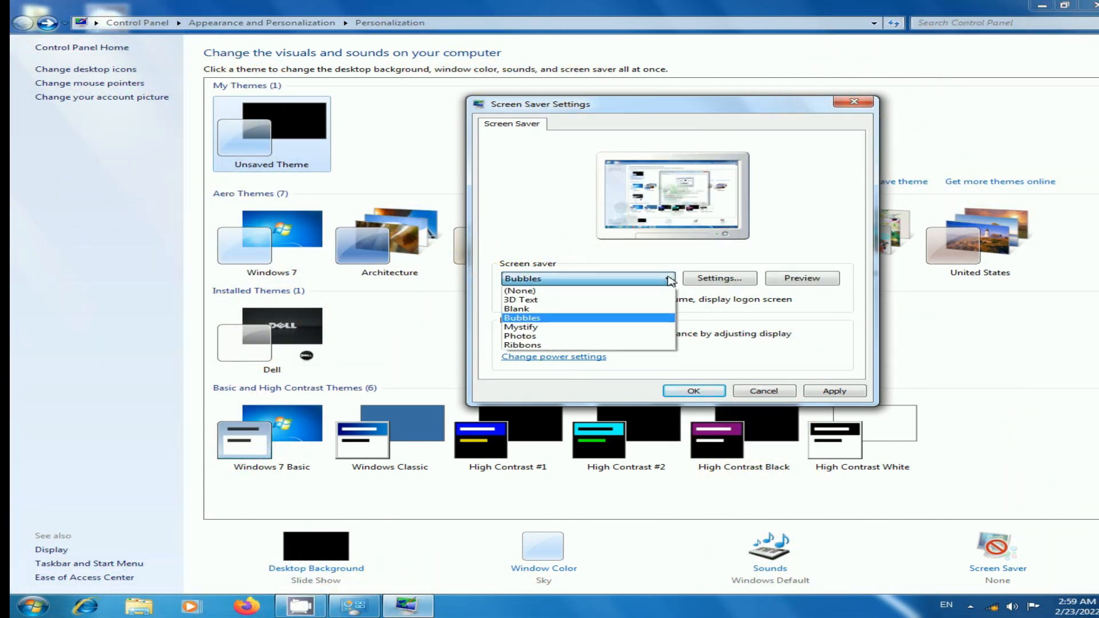
left_click(624, 346)
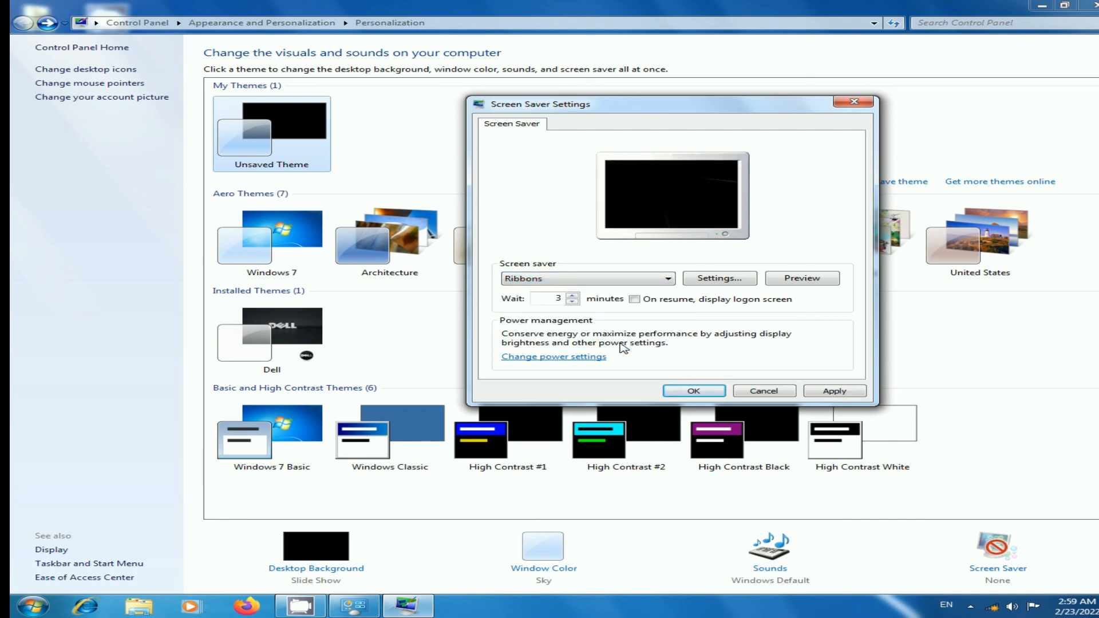
left_click(813, 281)
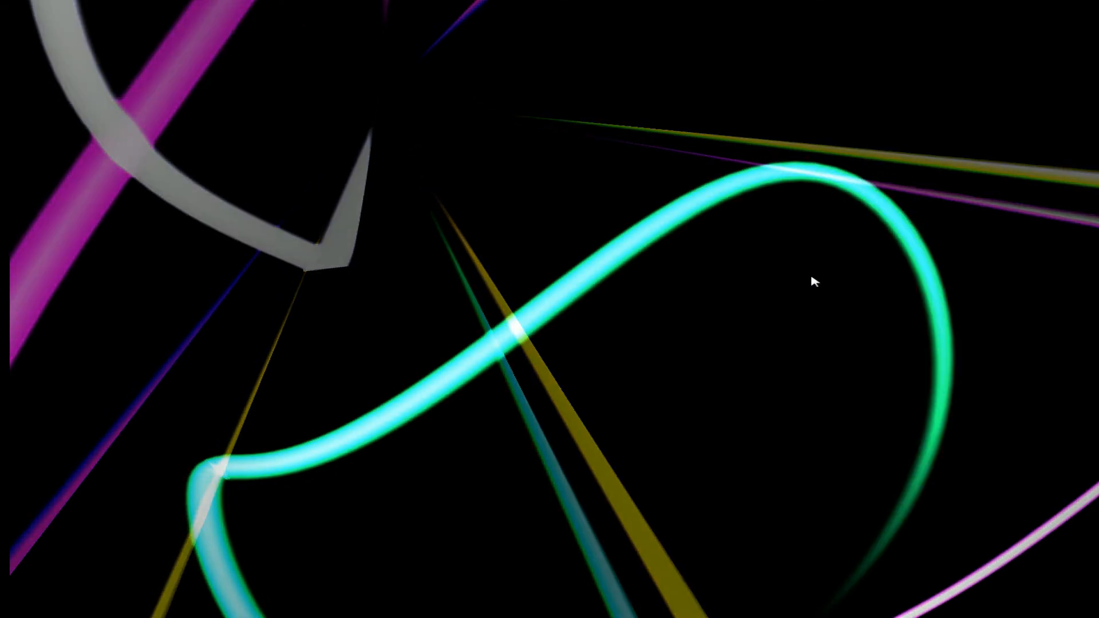